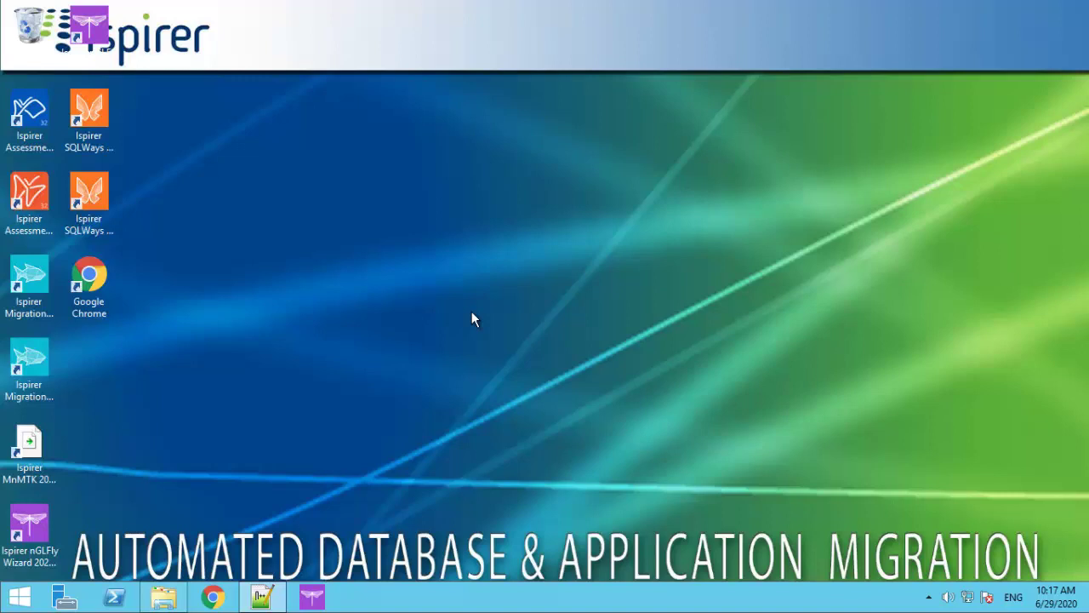
Open the Ispirer nGLFly Wizard and continue to file selection with the project directory R:\Demo\CobolToJava\results
left_click(314, 601)
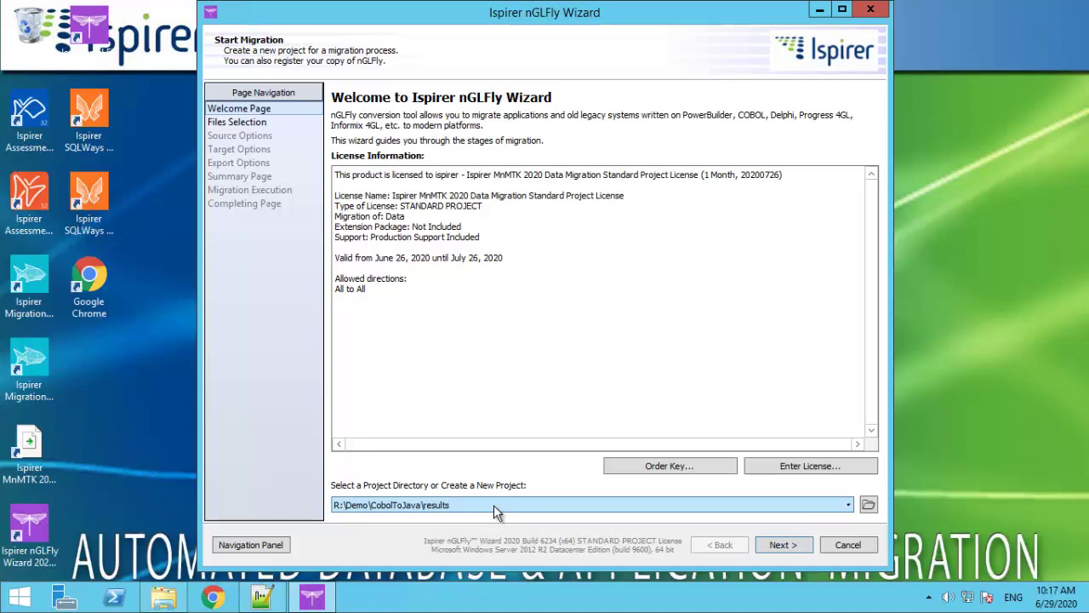
left_click(772, 549)
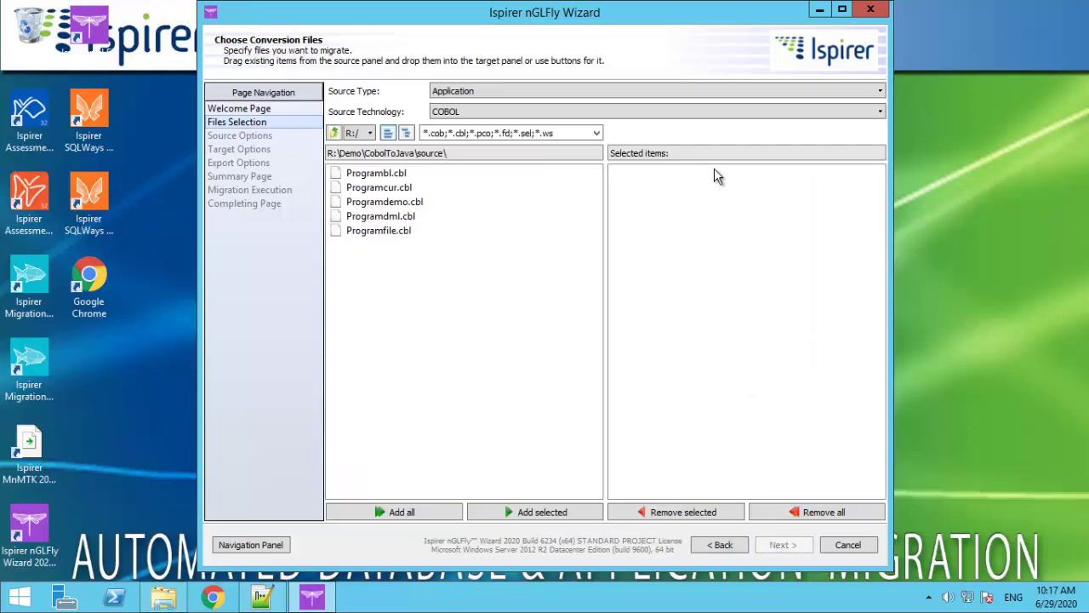
Examine the available source types and source technologies, keeping Application and COBOL selected
left_click(674, 95)
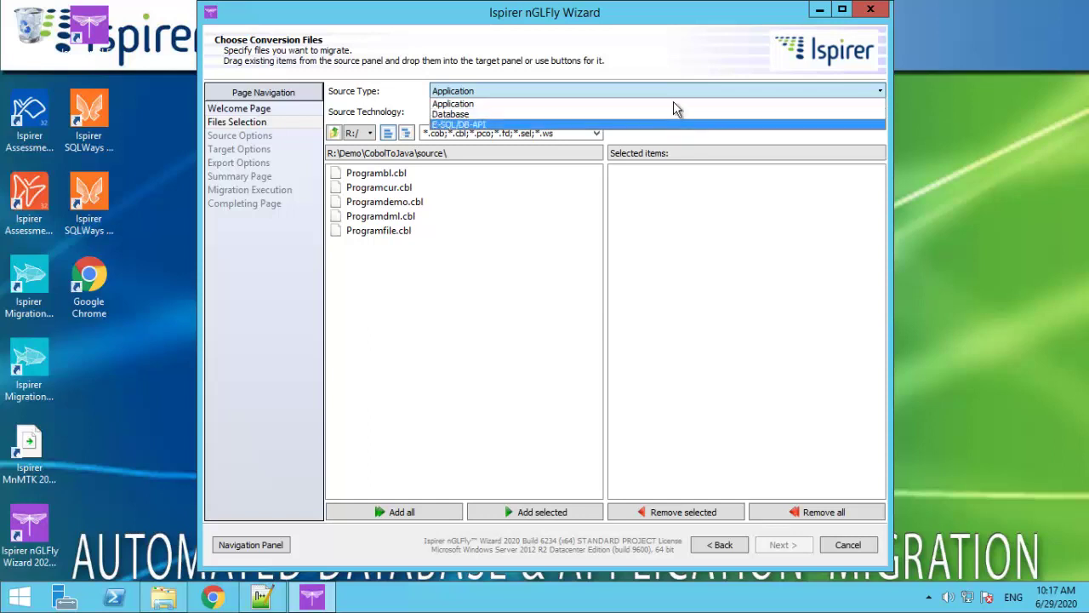
left_click(670, 92)
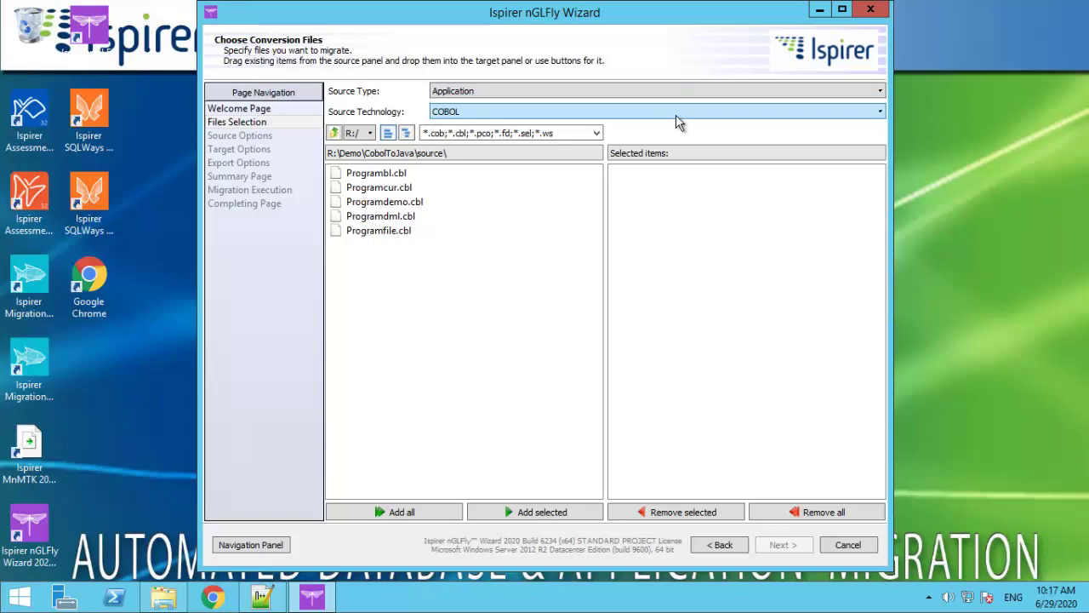
left_click(677, 117)
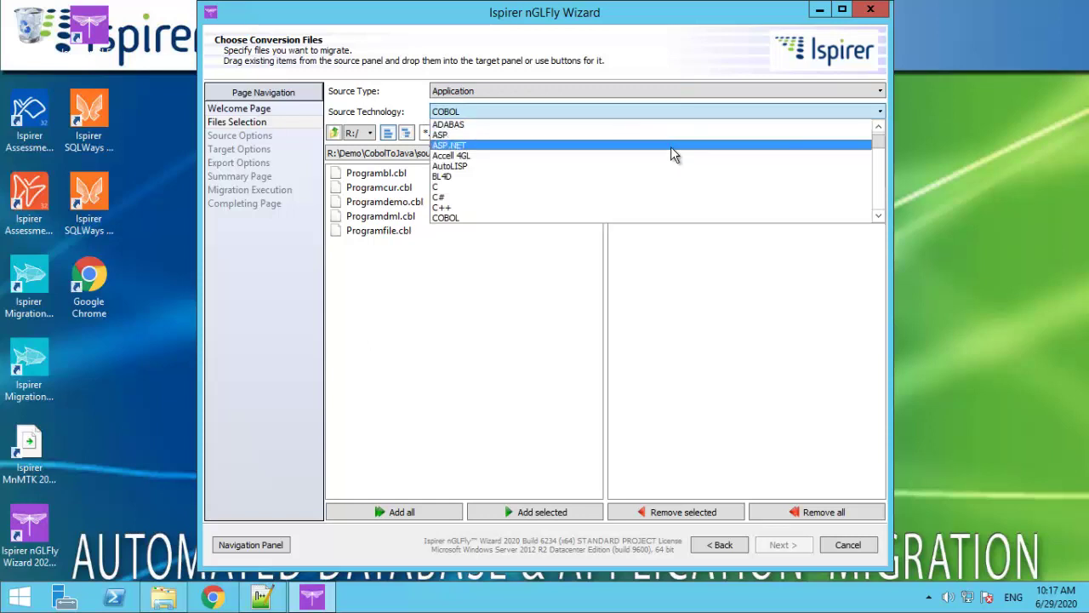
scroll(670, 147, "down", 1)
scroll(671, 148, "down", 3)
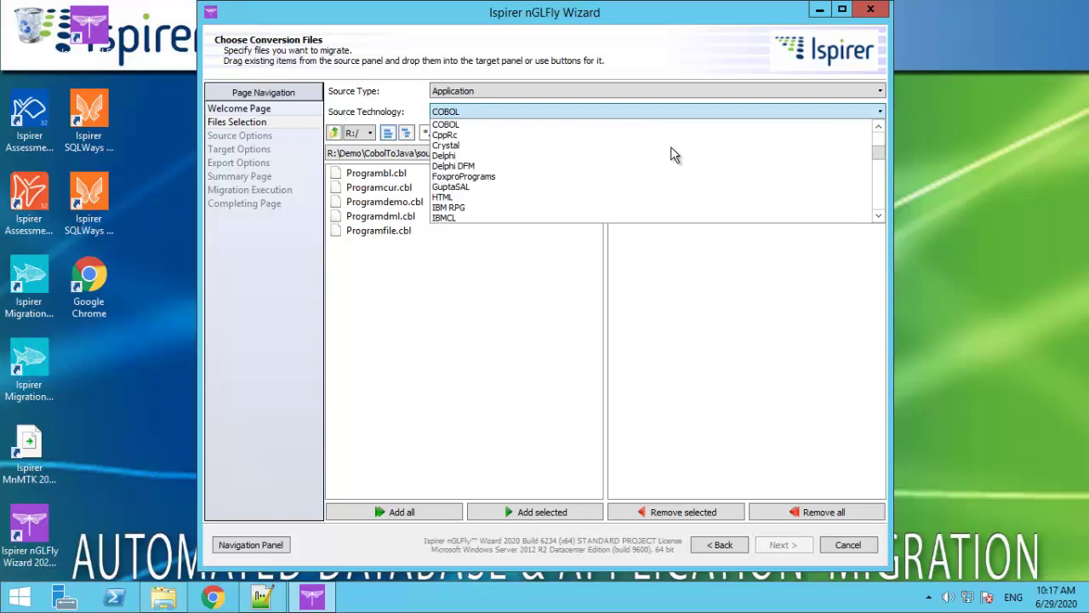
scroll(670, 146, "down", 2)
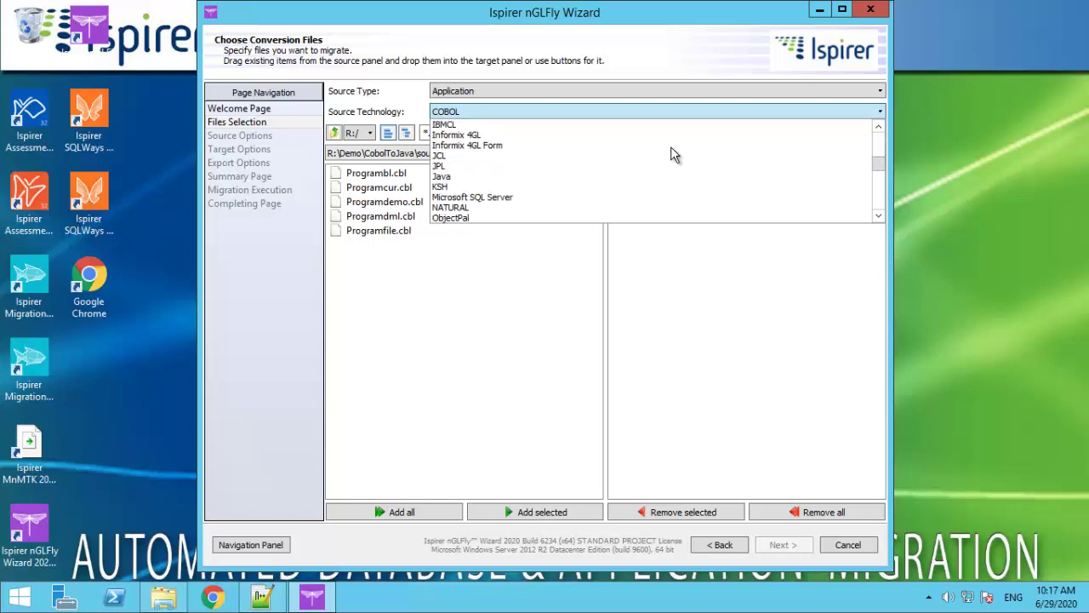
scroll(670, 146, "down", 1)
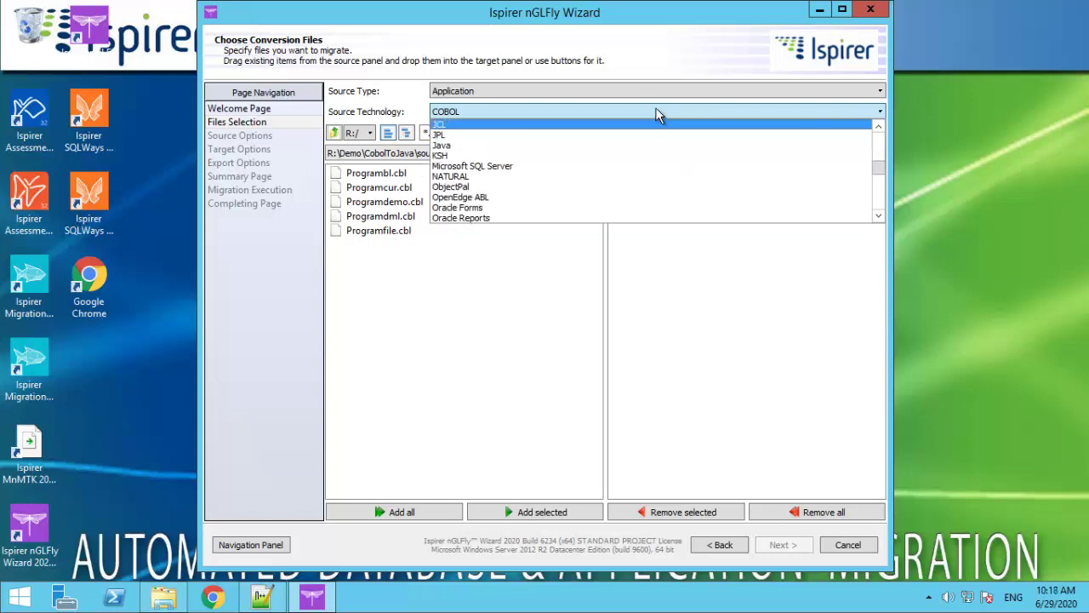
left_click(657, 110)
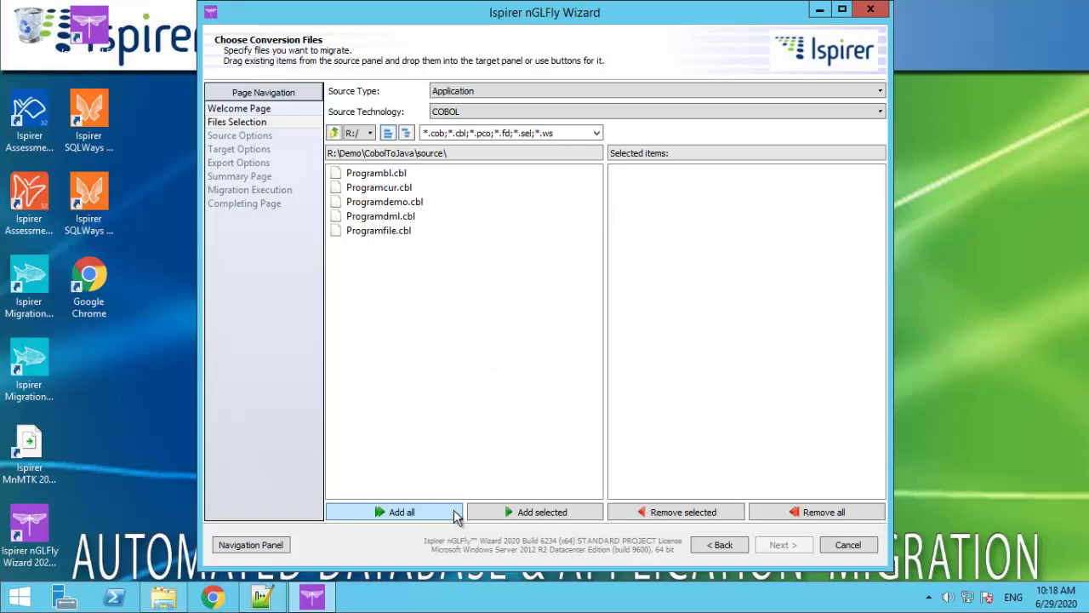
Add all COBOL programs from R:\Demo\CobolToJava\source to the selected items and continue to the source options
left_click(401, 511)
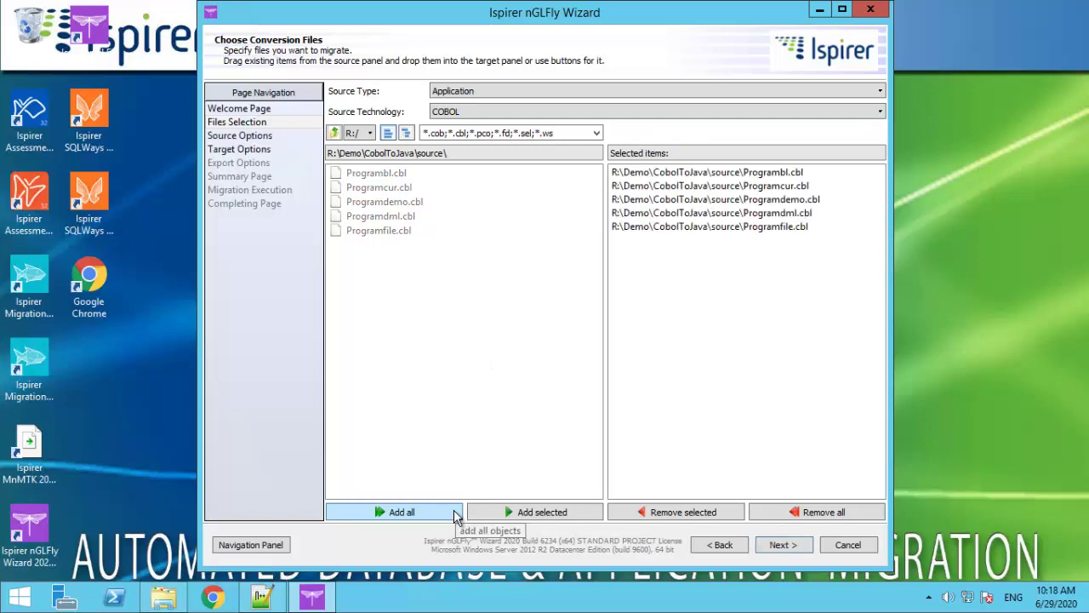
left_click(783, 545)
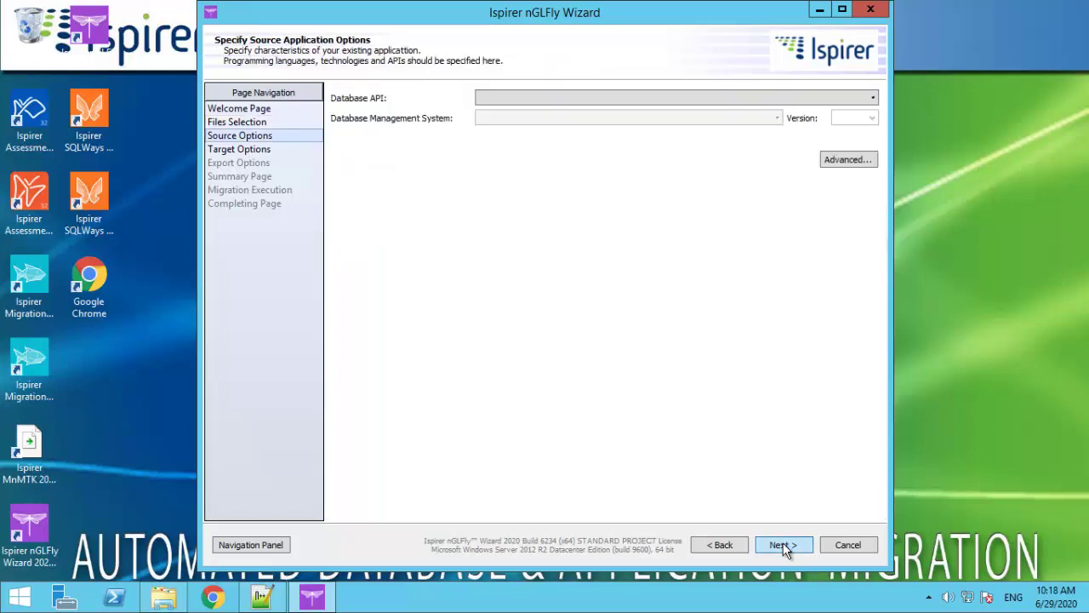
Set the source database API to OpenESQL with IBM DB2 for LUW as the database management system
left_click(623, 98)
left_click(612, 124)
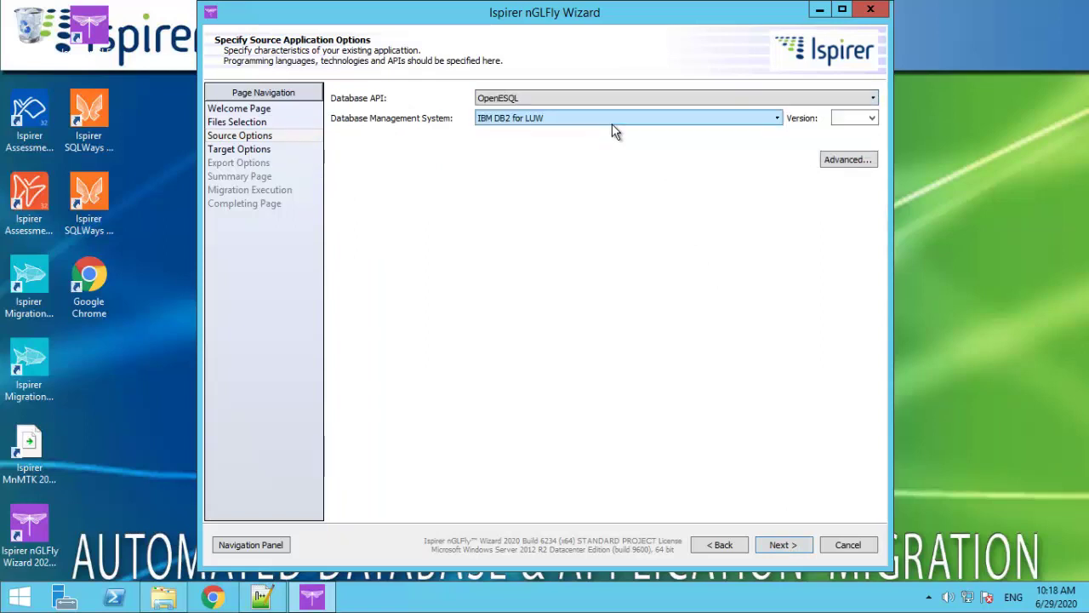
left_click(606, 124)
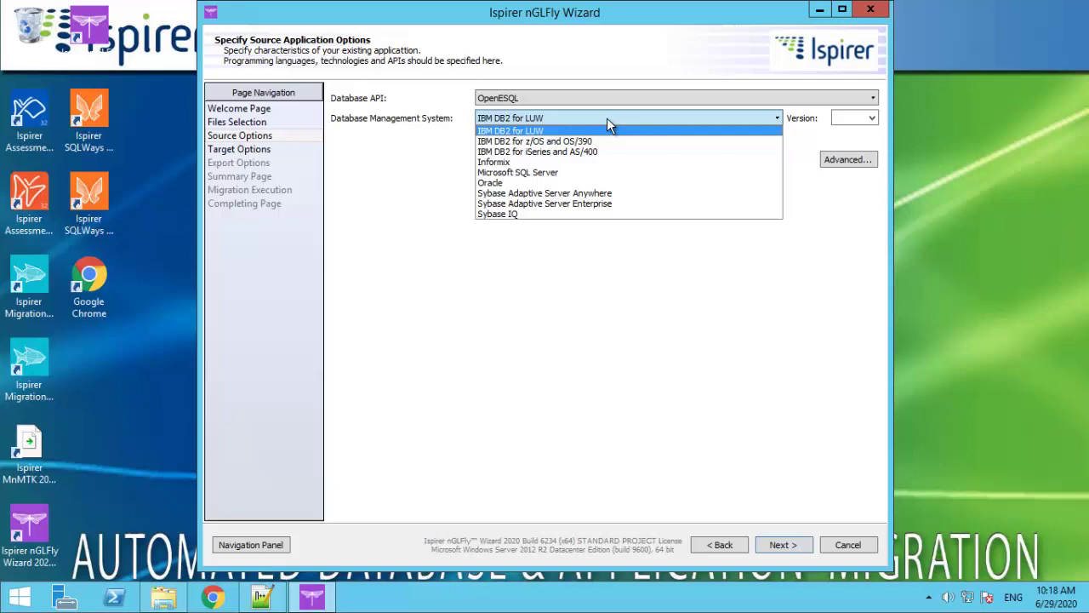
left_click(607, 121)
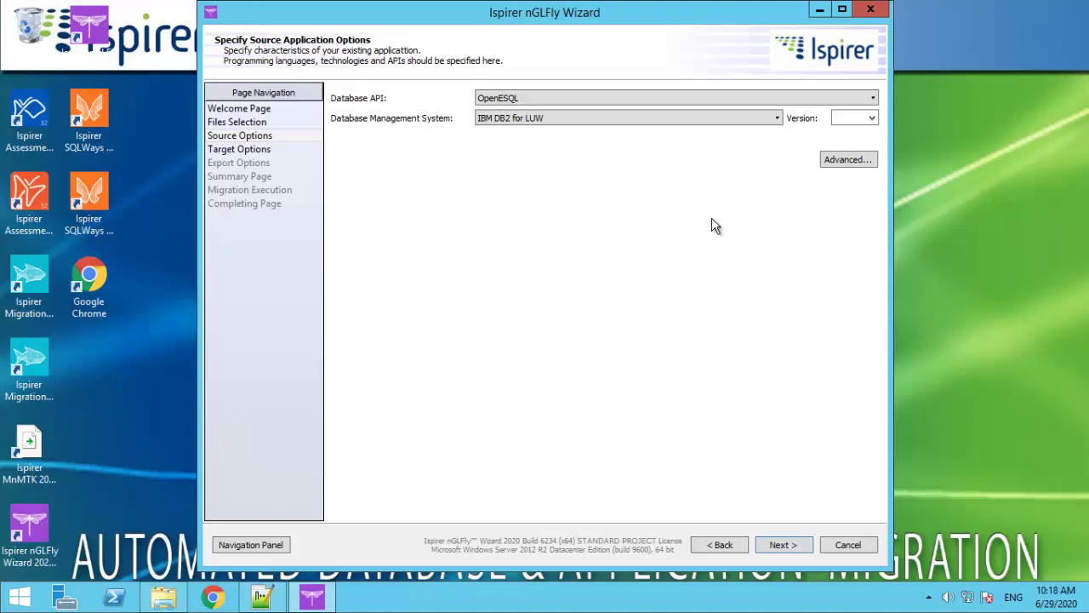
Accept the advanced COBOL source settings as they are and continue to the target options
left_click(839, 164)
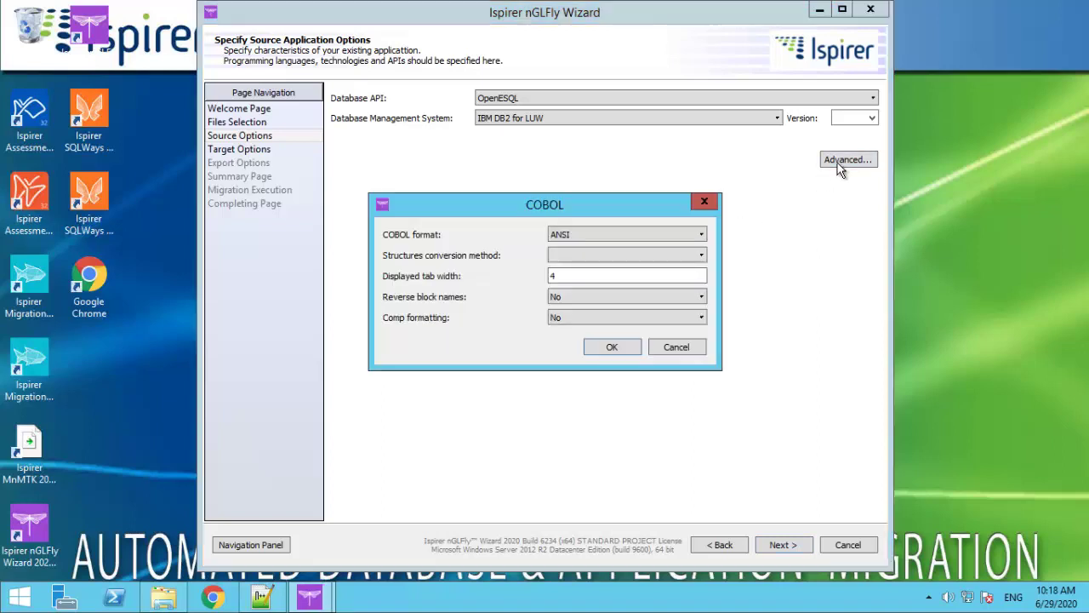
left_click(612, 347)
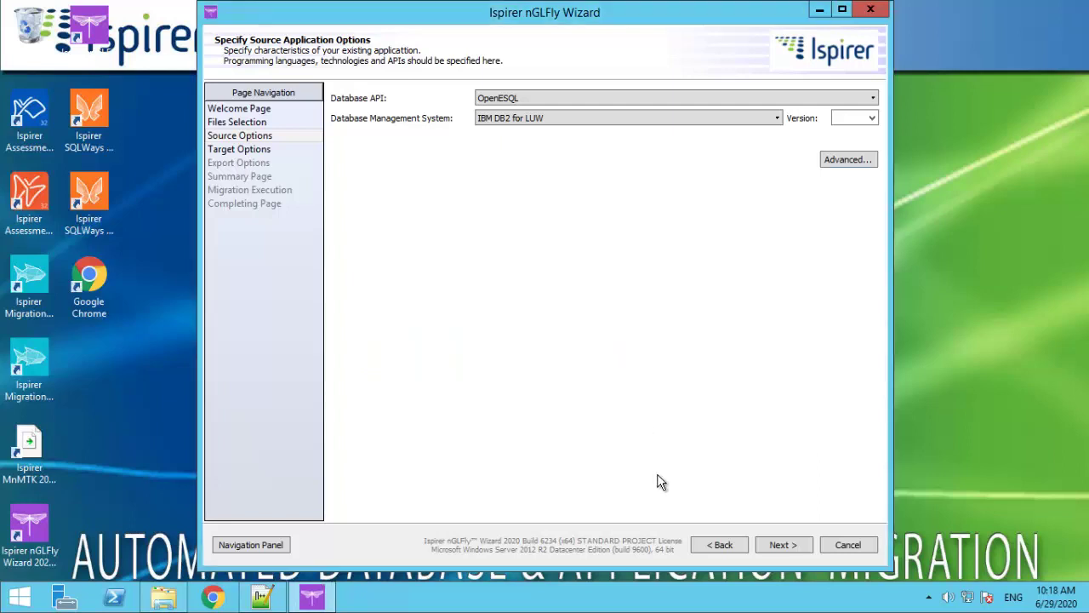
left_click(781, 547)
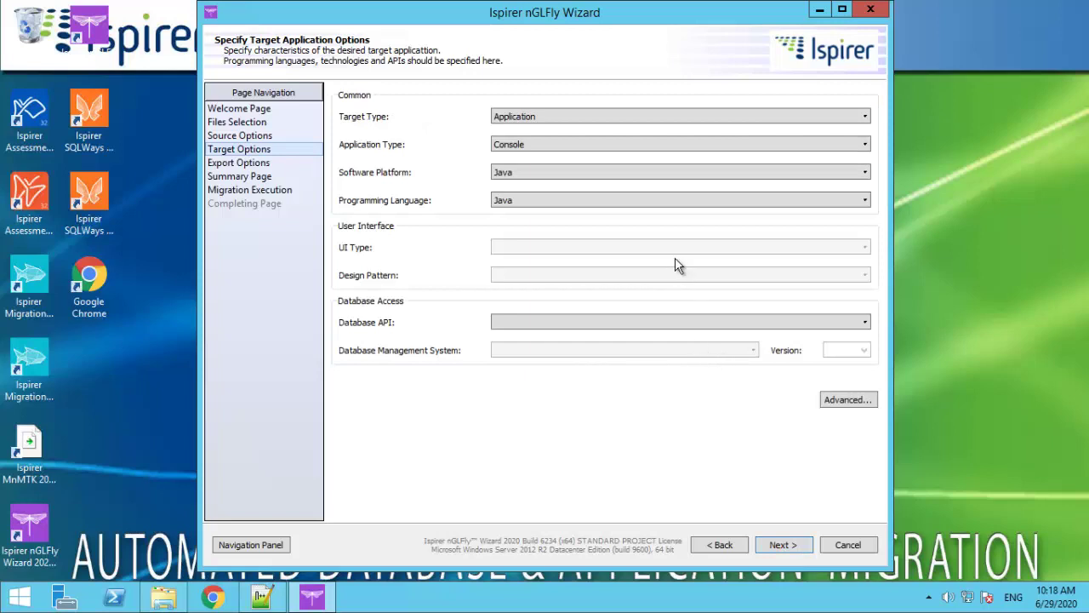
Examine the choices for target type, application type, software platform and programming language, keeping Application, Console, Java and Java
left_click(623, 117)
left_click(625, 124)
left_click(620, 145)
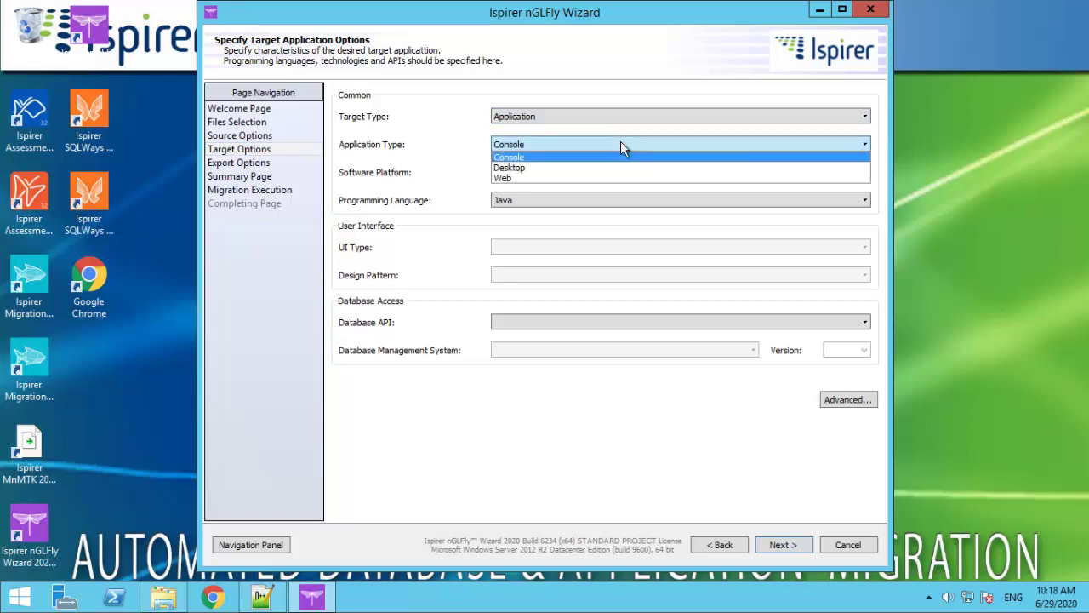
left_click(620, 145)
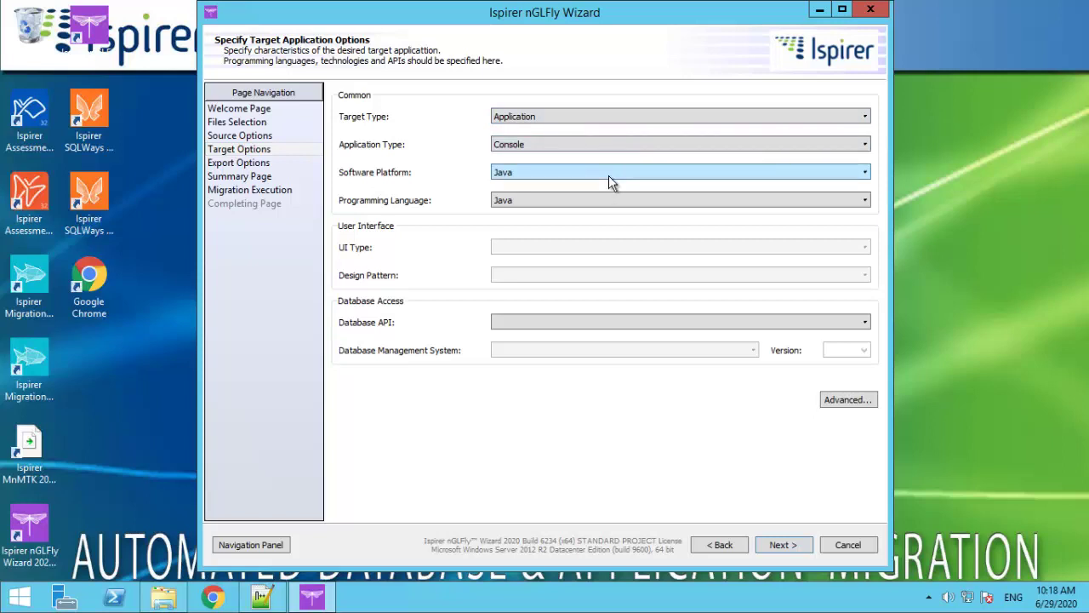
left_click(608, 176)
left_click(608, 174)
left_click(601, 199)
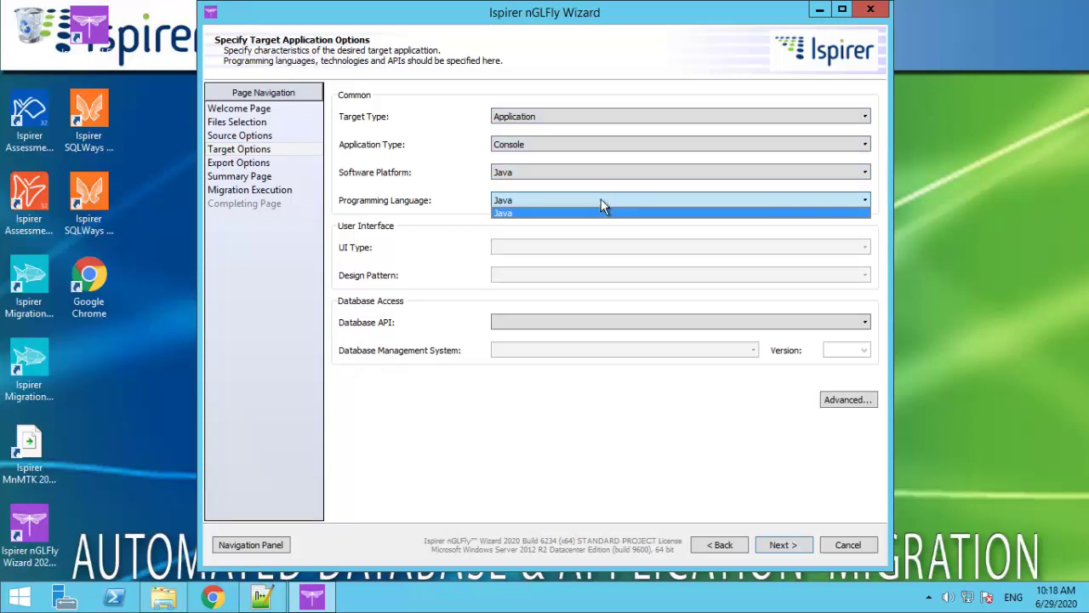
left_click(600, 199)
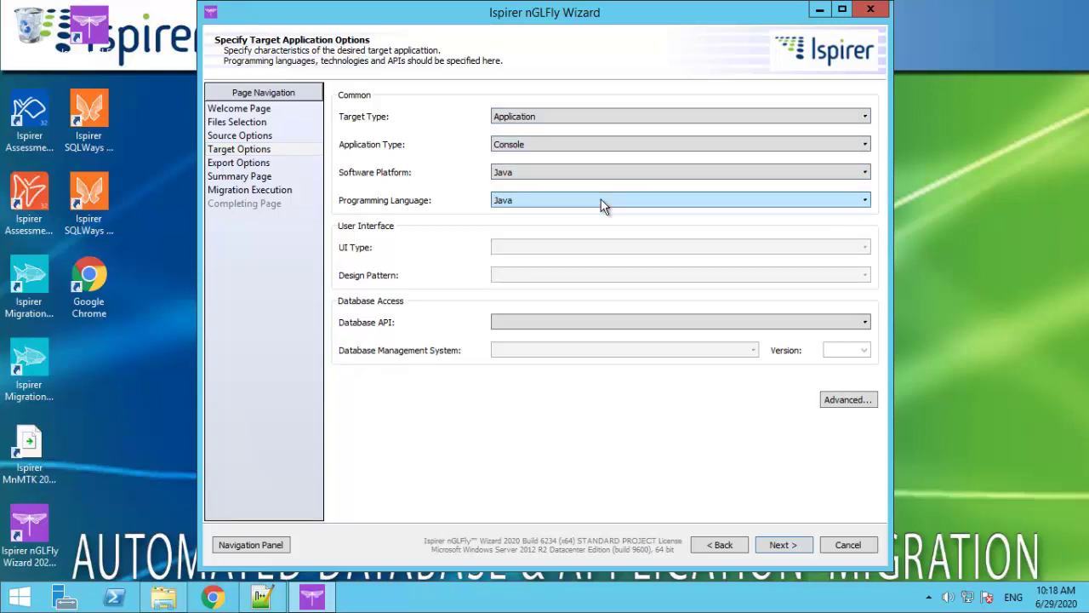
Set the target database API to JDBC and the target database management system to Oracle
left_click(593, 323)
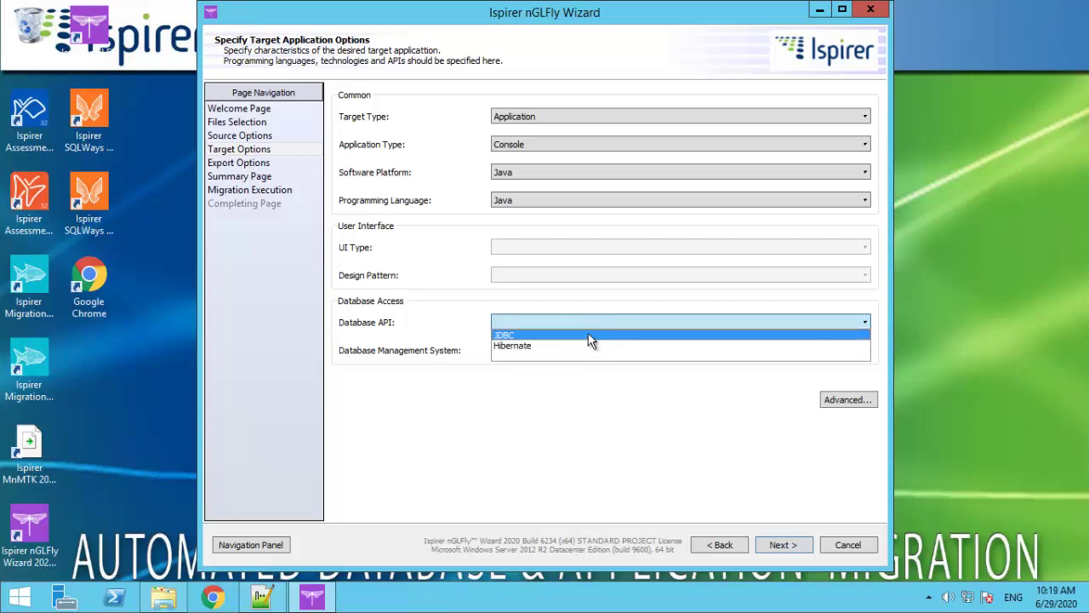
left_click(589, 335)
left_click(588, 350)
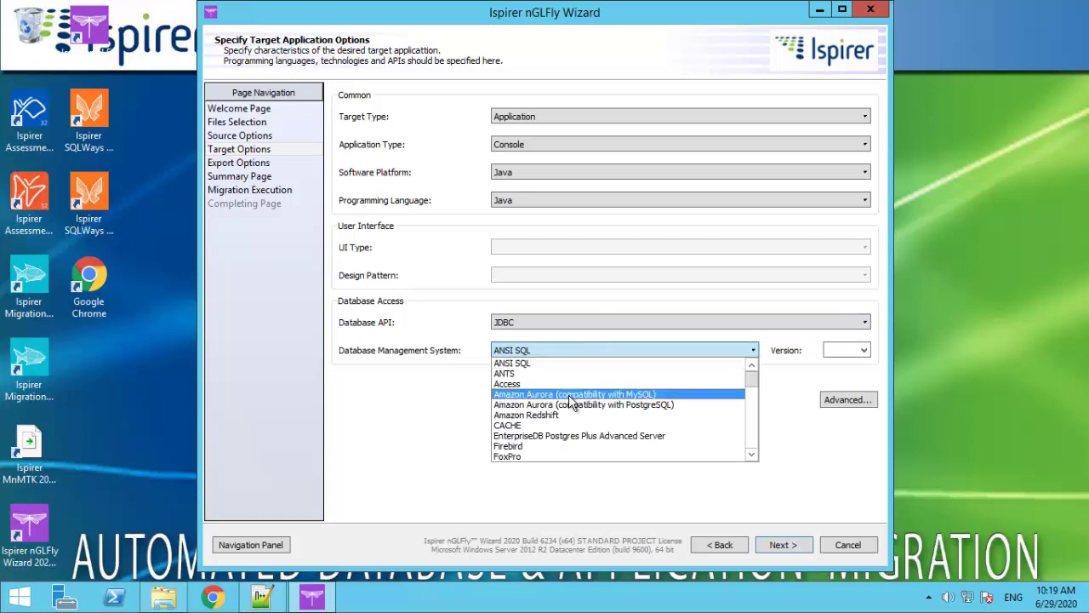
scroll(571, 401, "down", 2)
scroll(572, 402, "down", 4)
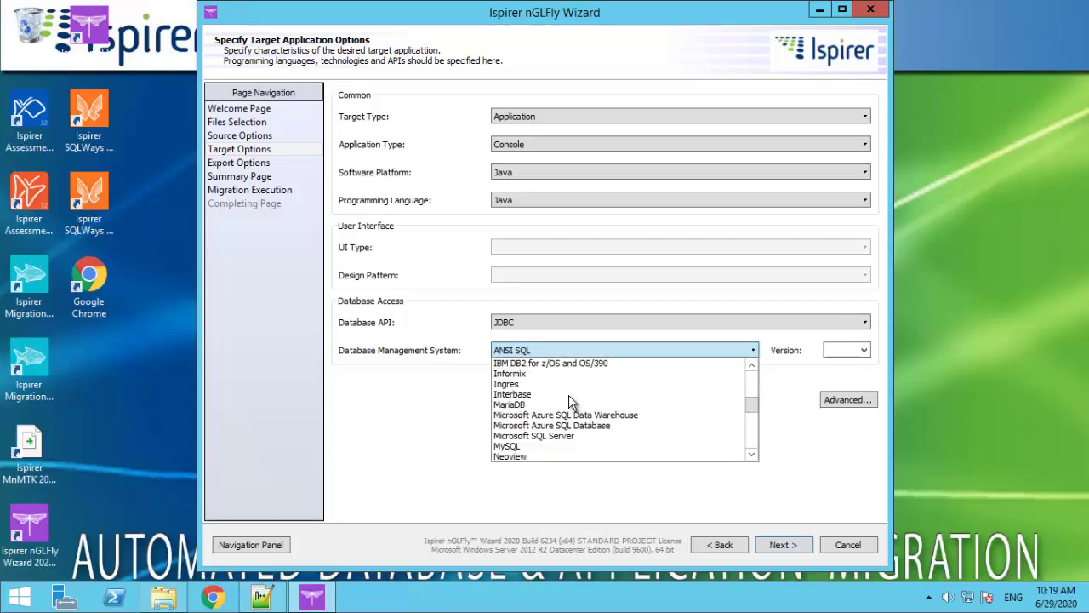
scroll(572, 404, "down", 2)
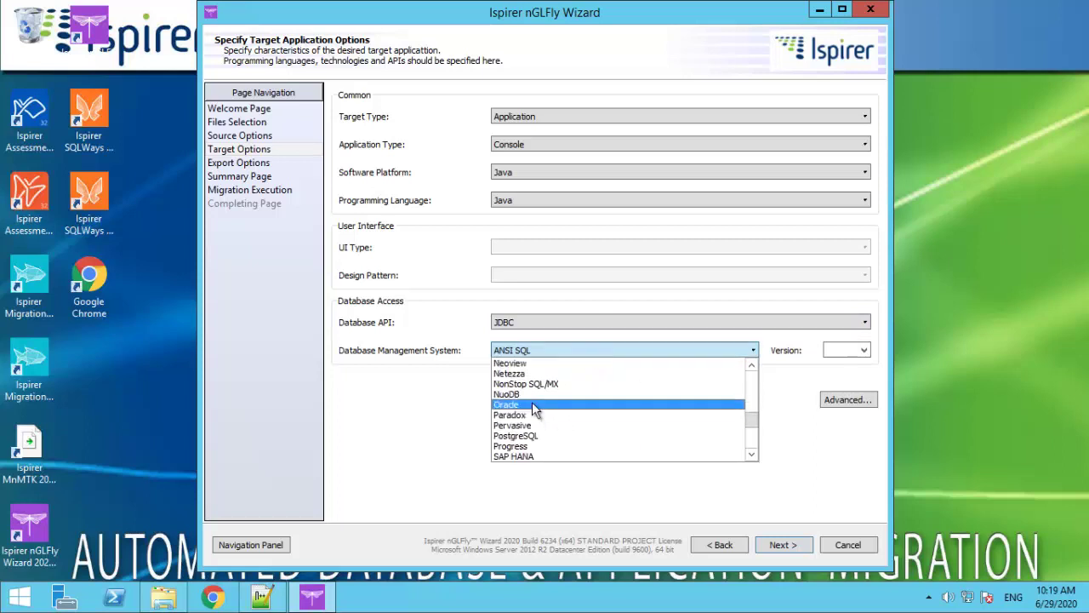
left_click(533, 408)
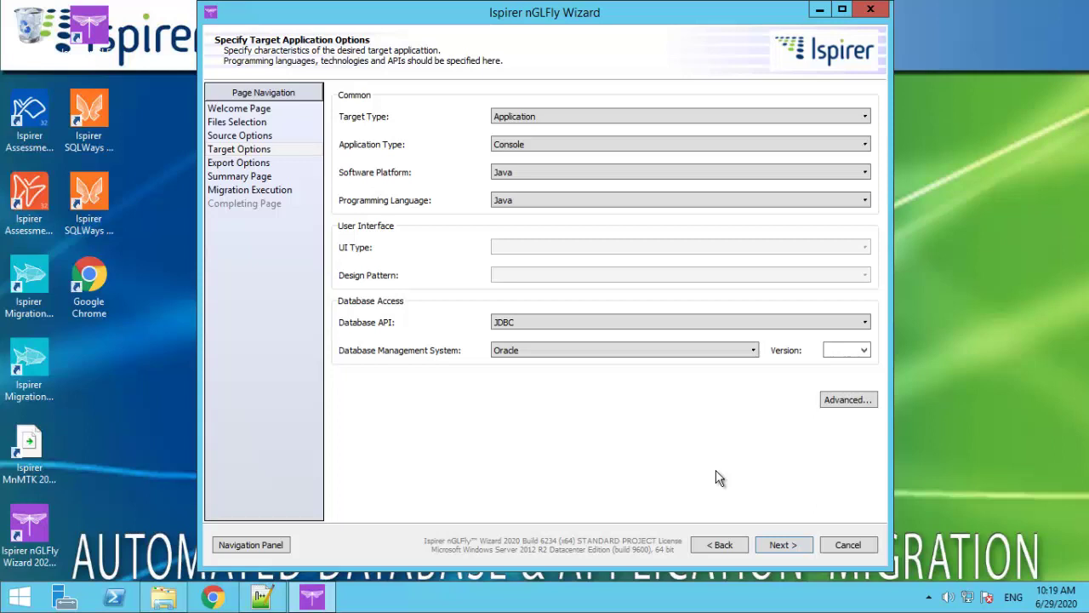
Accept the advanced Java target settings as they are and continue to the export options
left_click(838, 399)
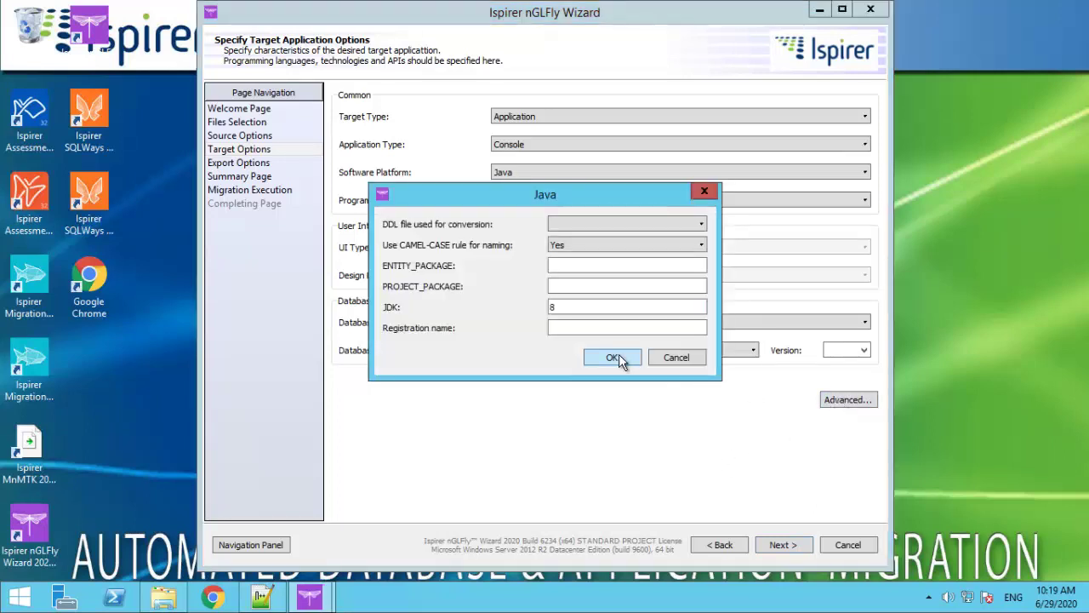
left_click(612, 357)
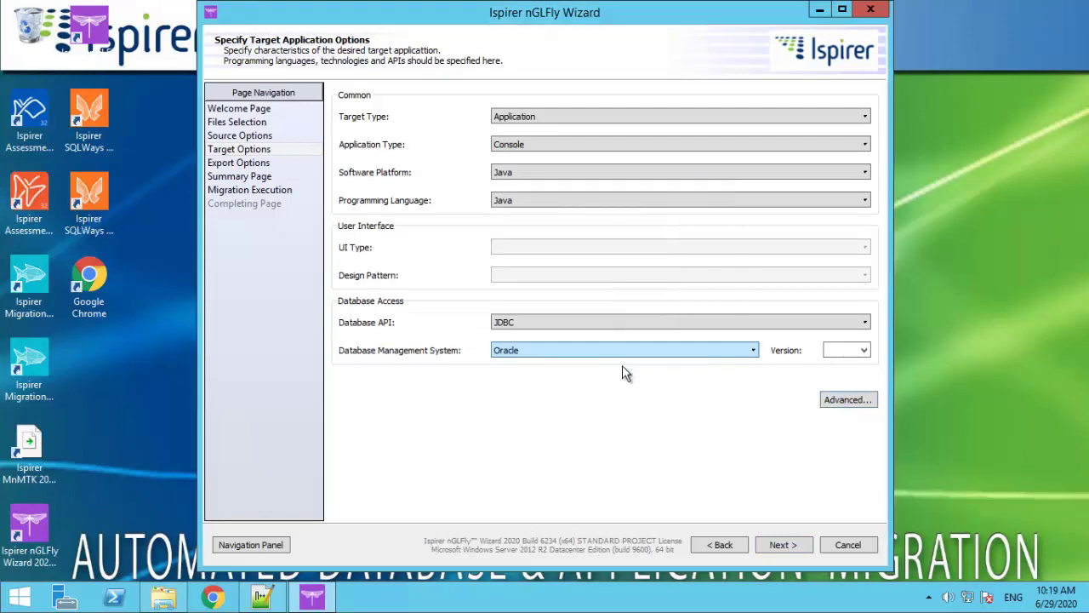
left_click(765, 544)
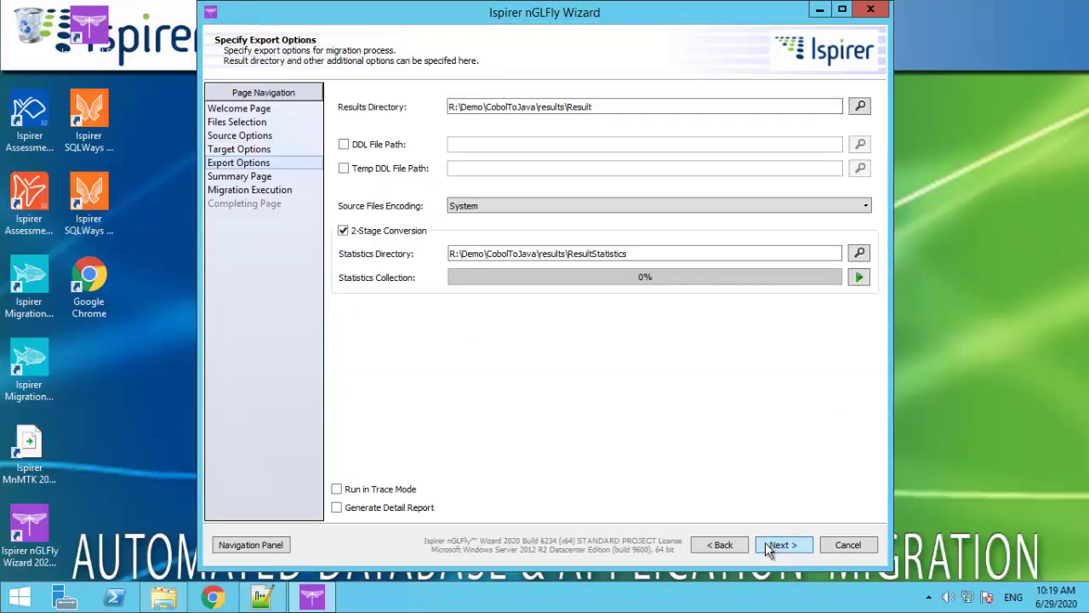
Turn off 2-Stage Conversion in the export options, keep the results directory, and continue to the summary page
left_click(343, 229)
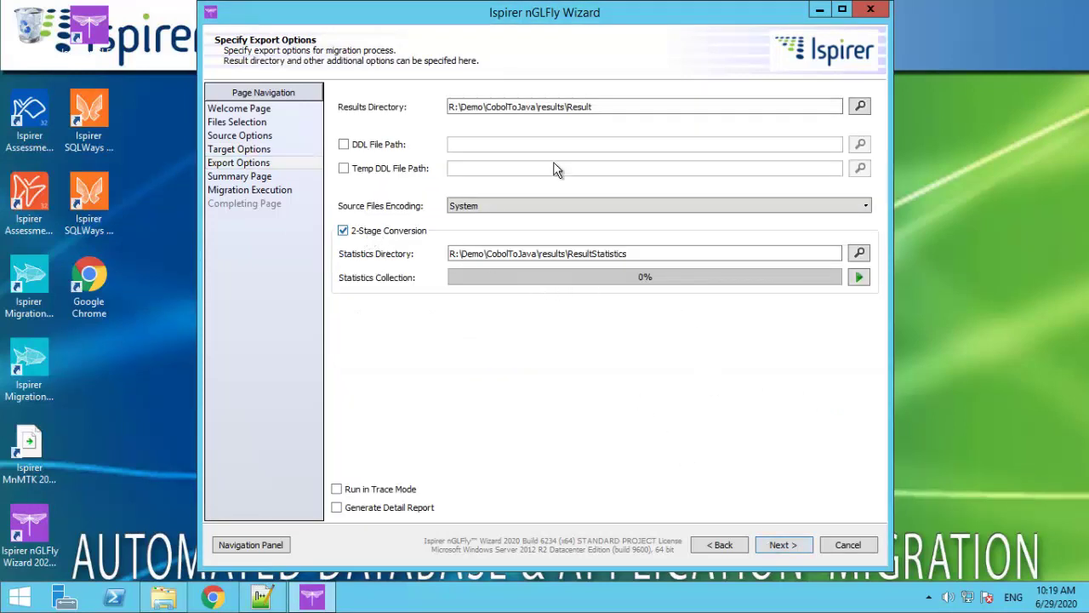
left_click(638, 106)
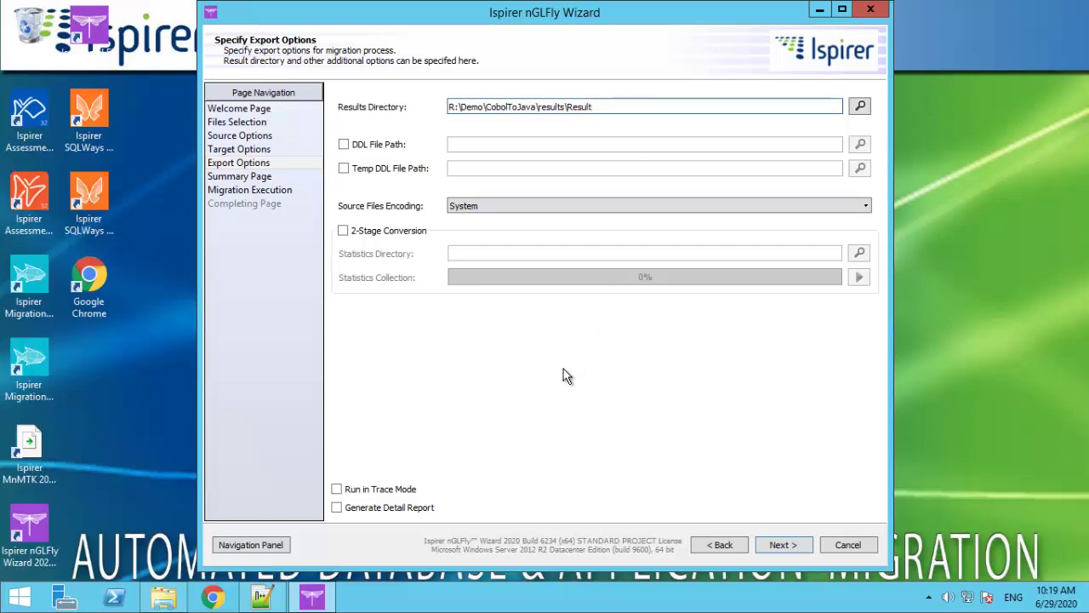
left_click(386, 492)
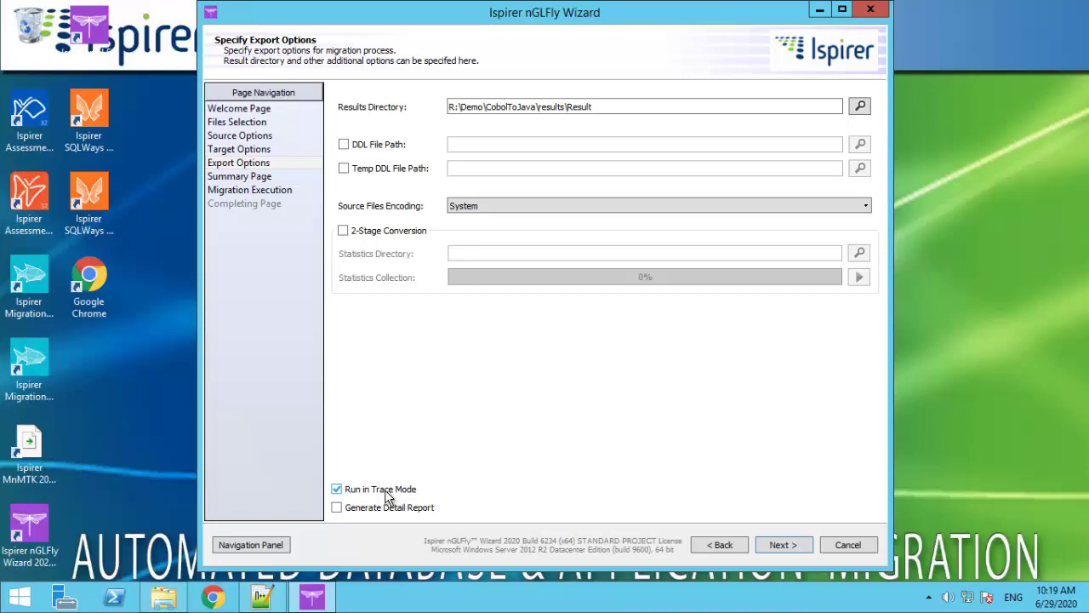
left_click(385, 494)
left_click(791, 549)
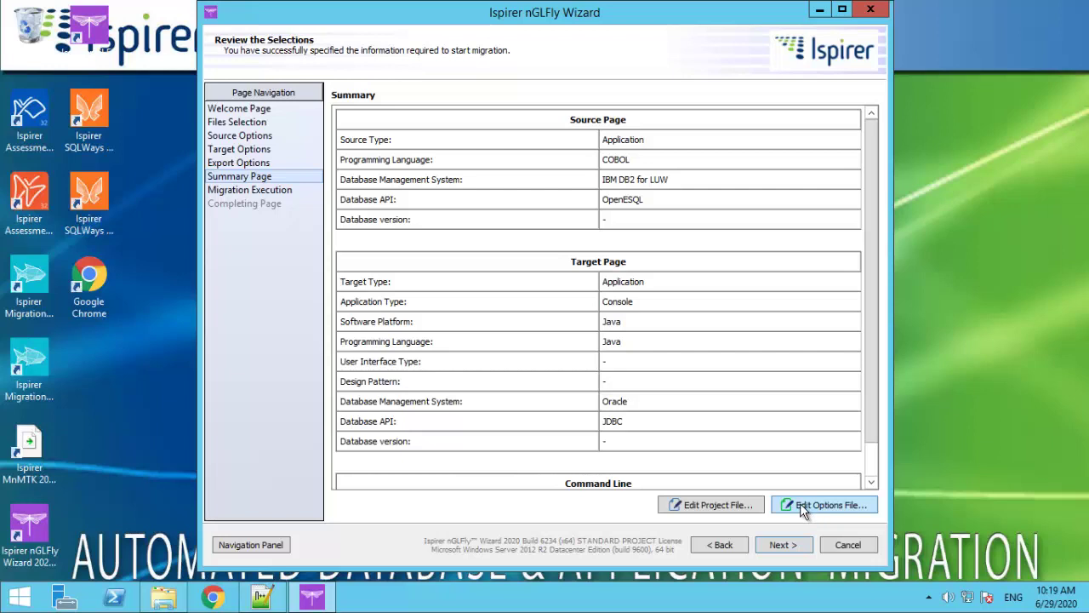
Open the migration options file from the summary page, review its settings, and close it
left_click(800, 505)
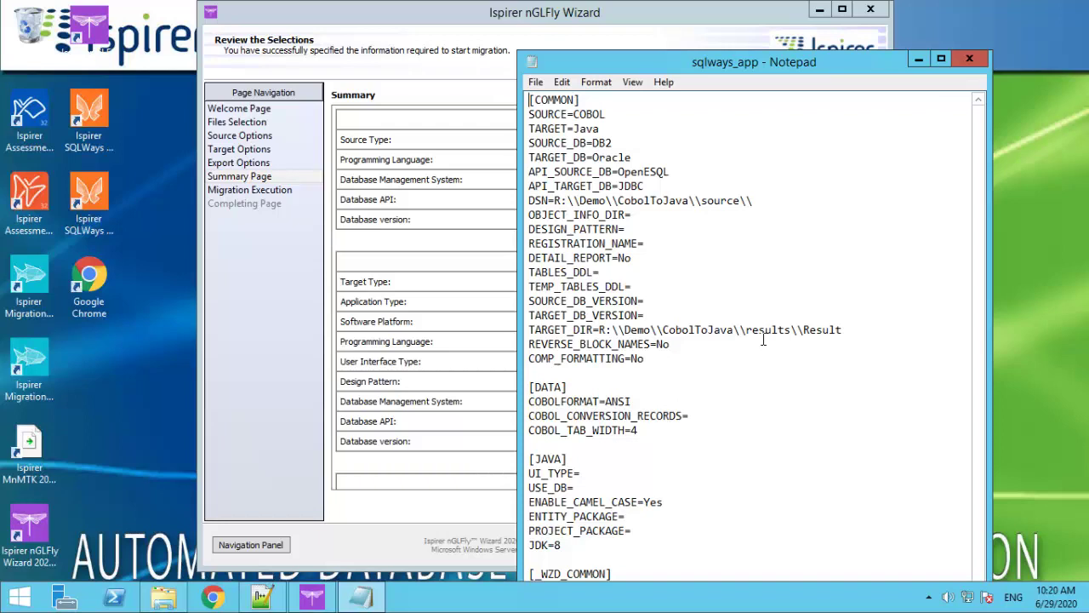
left_click(969, 60)
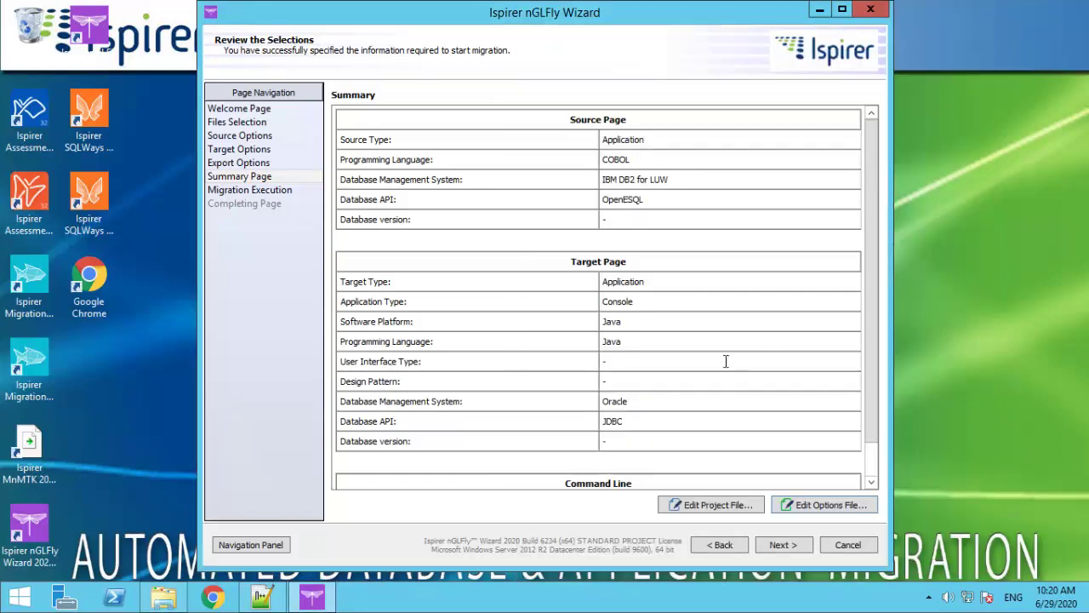
Review and highlight the command line in the migration summary, continue to the migration execution page, and start the conversion
scroll(726, 360, "down", 1)
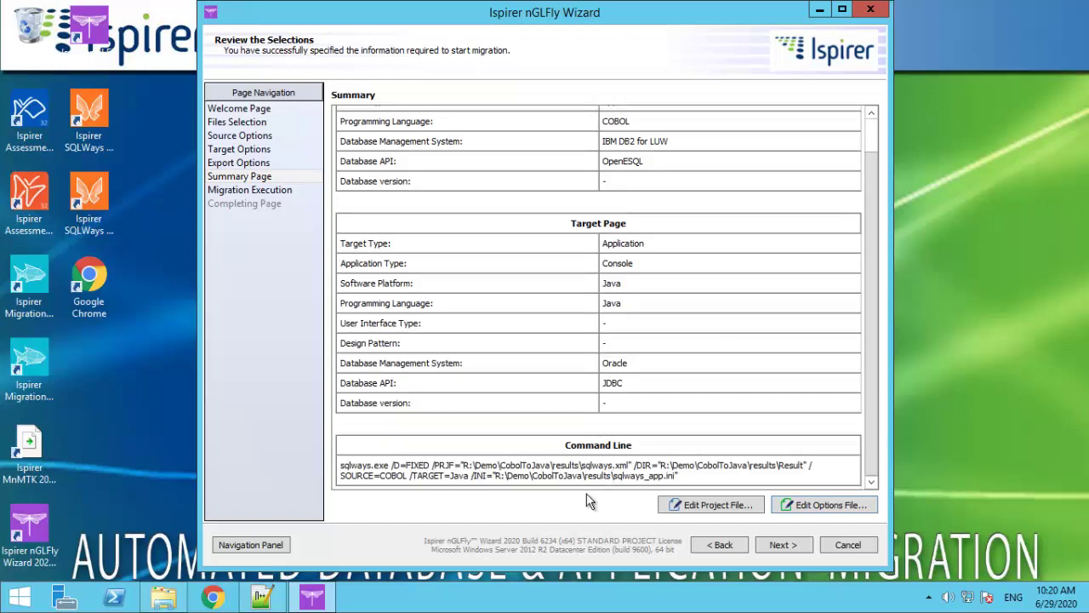
left_click_drag(680, 475, 338, 466)
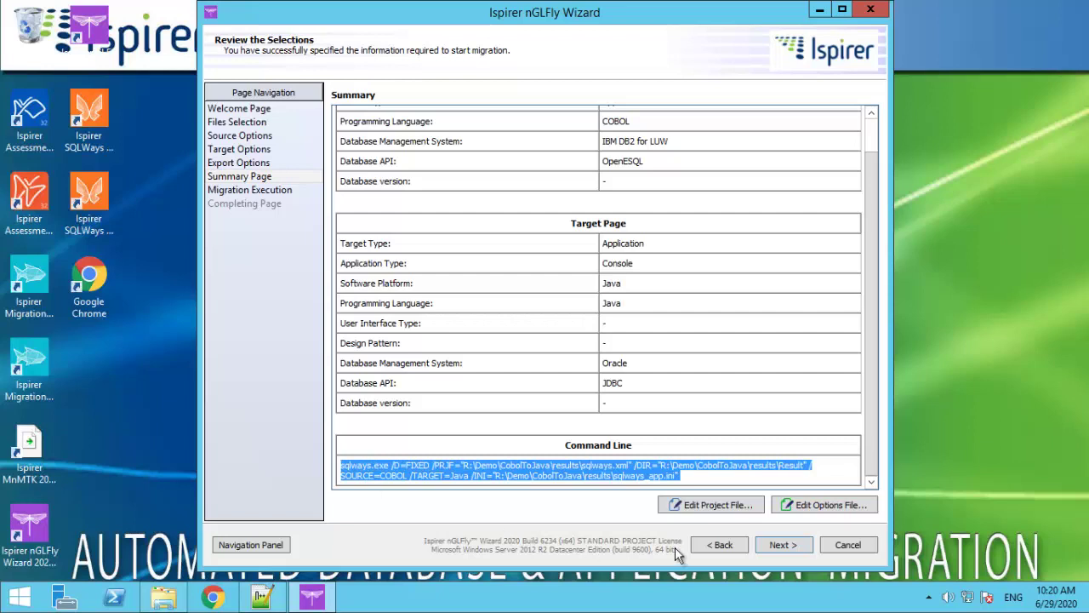
left_click(781, 543)
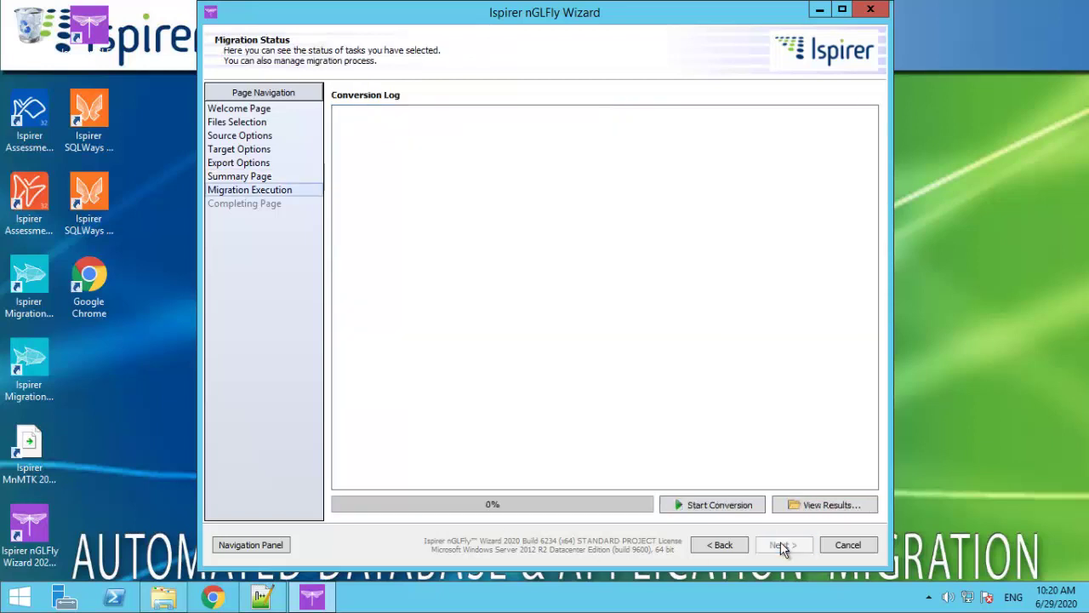
left_click(747, 508)
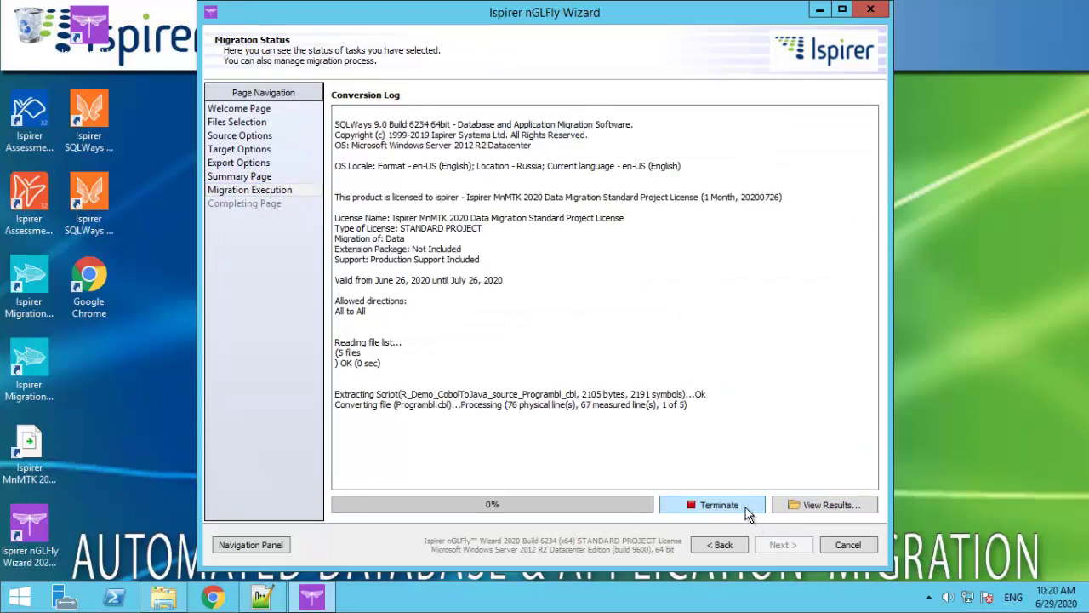
Open the conversion results folder and move its window and the wizard apart so both are visible
left_click(846, 510)
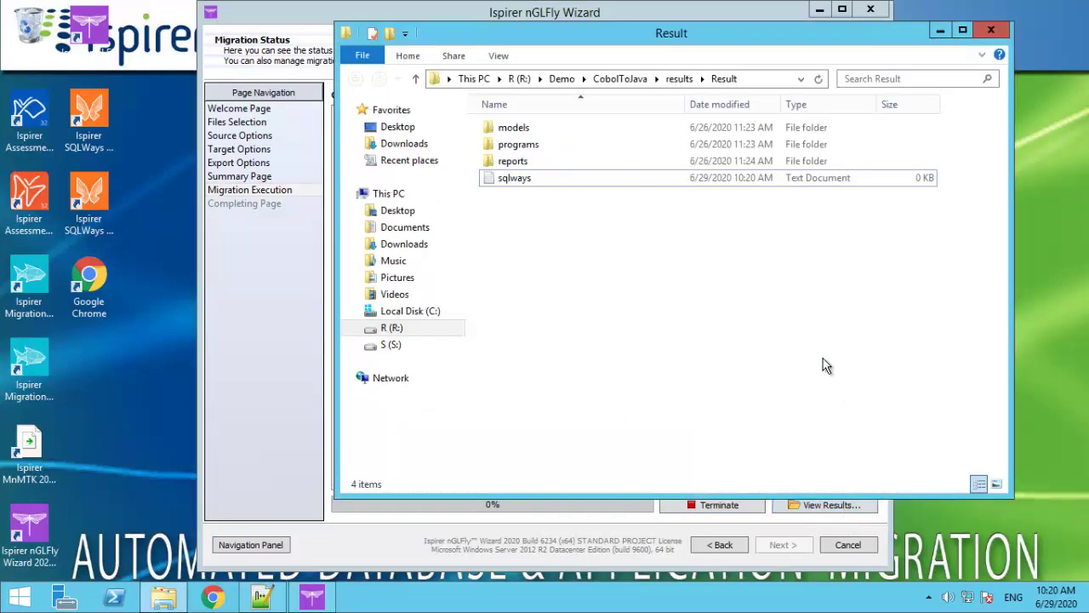
left_click_drag(771, 42, 843, 49)
left_click_drag(274, 13, 136, 14)
left_click(947, 48)
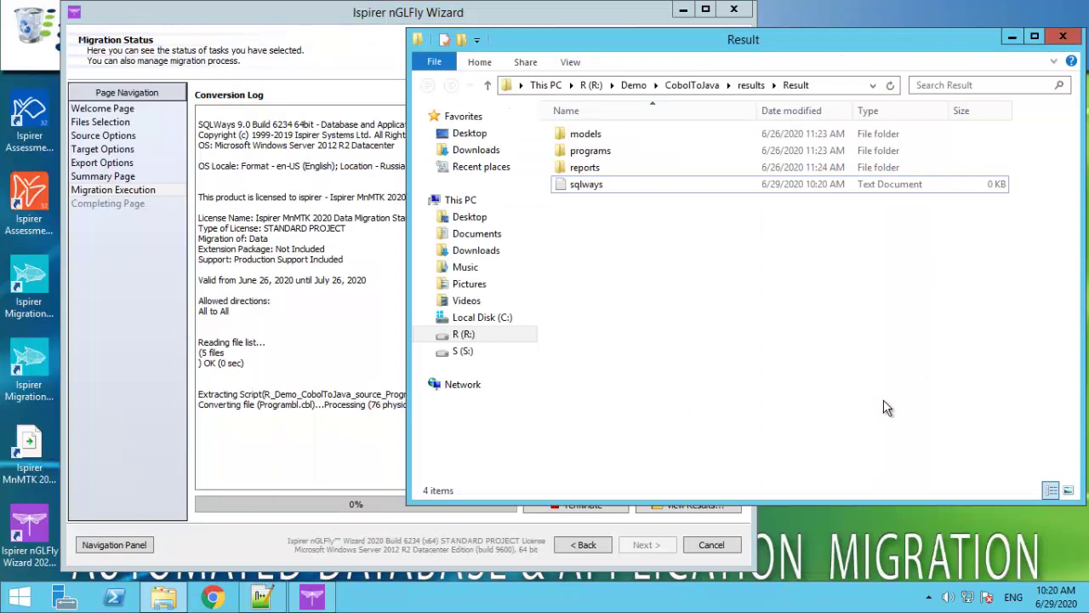
Open the sqlways log file from the Result folder, read across its long lines, and close it
double_click(622, 183)
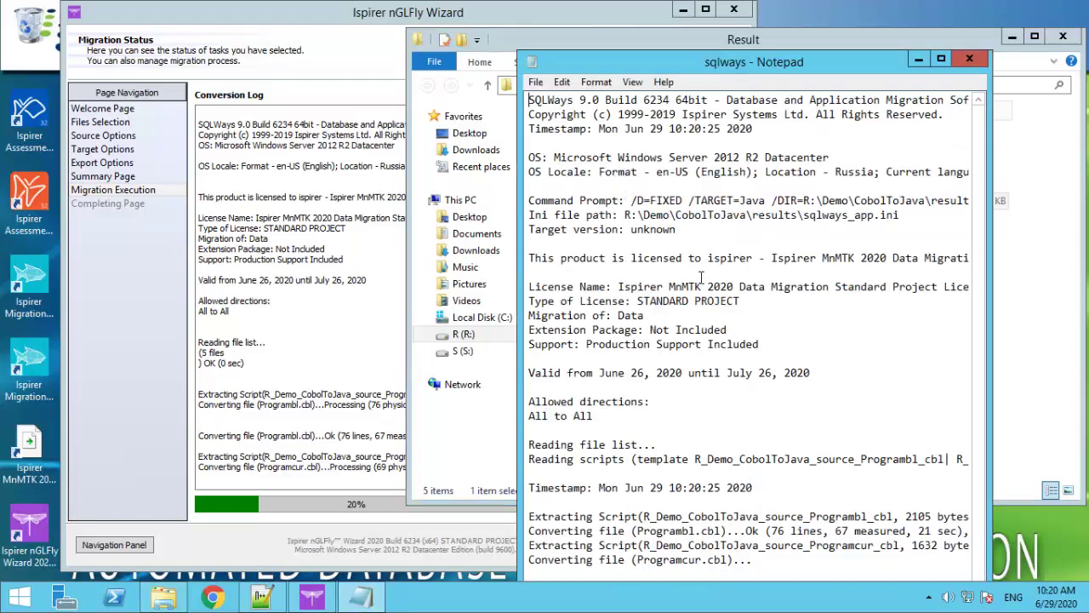
scroll(646, 225, "right", 3)
scroll(701, 278, "left", 3)
left_click(967, 62)
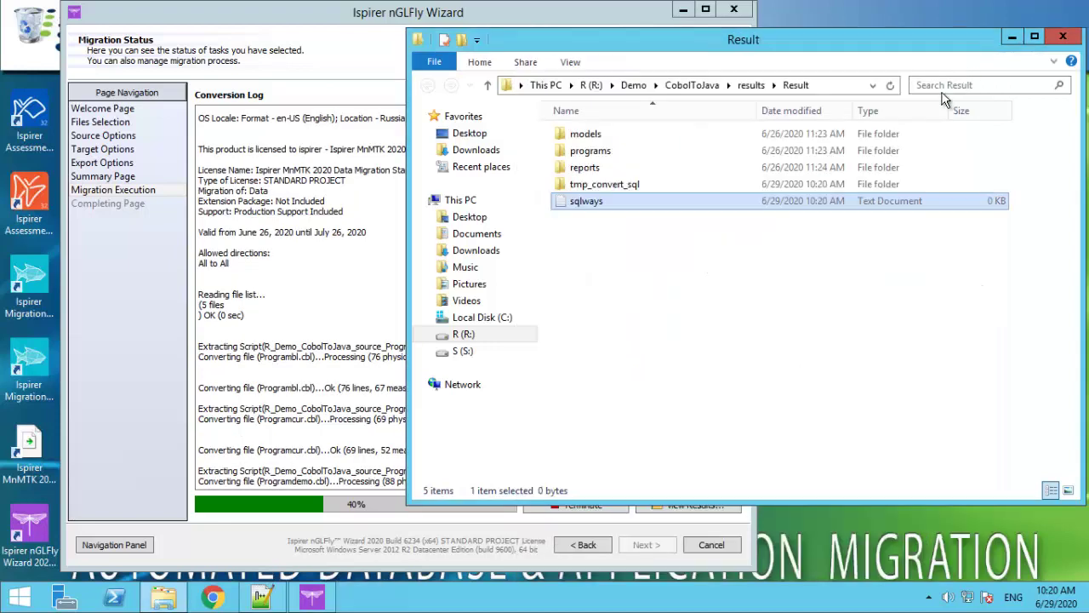
Return to the wizard, review the conversion log to its end, continue to the completion report, and finish the wizard
left_click(355, 294)
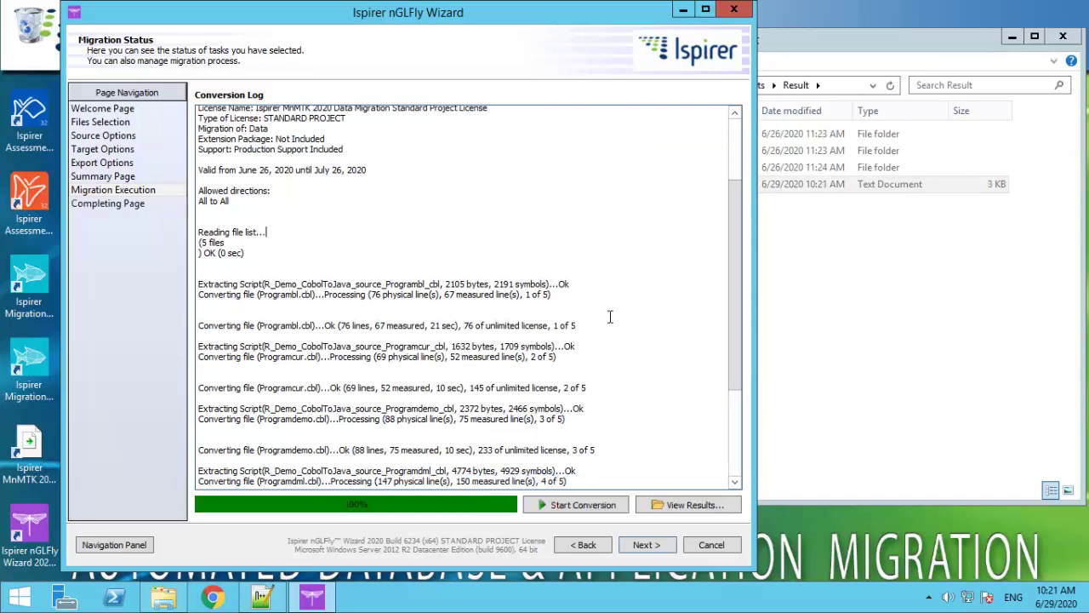
scroll(627, 392, "down", 5)
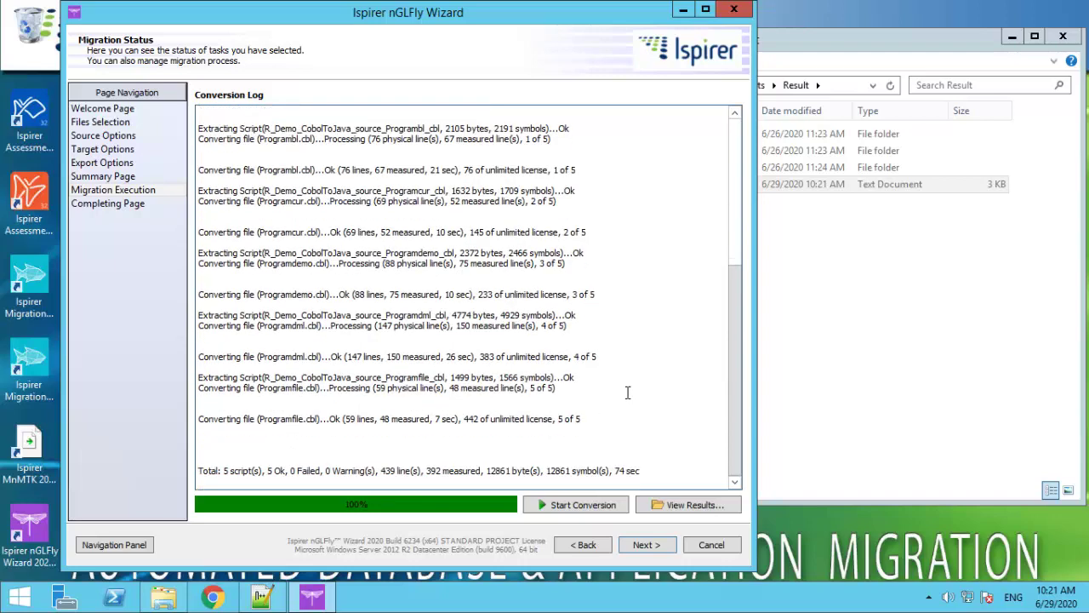
left_click(644, 544)
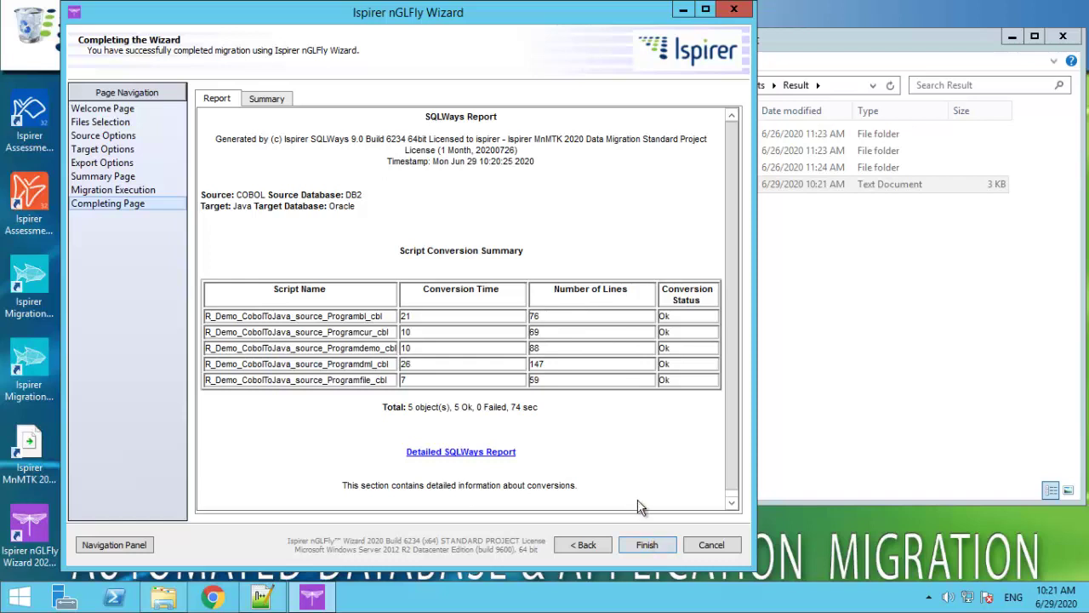
left_click(650, 543)
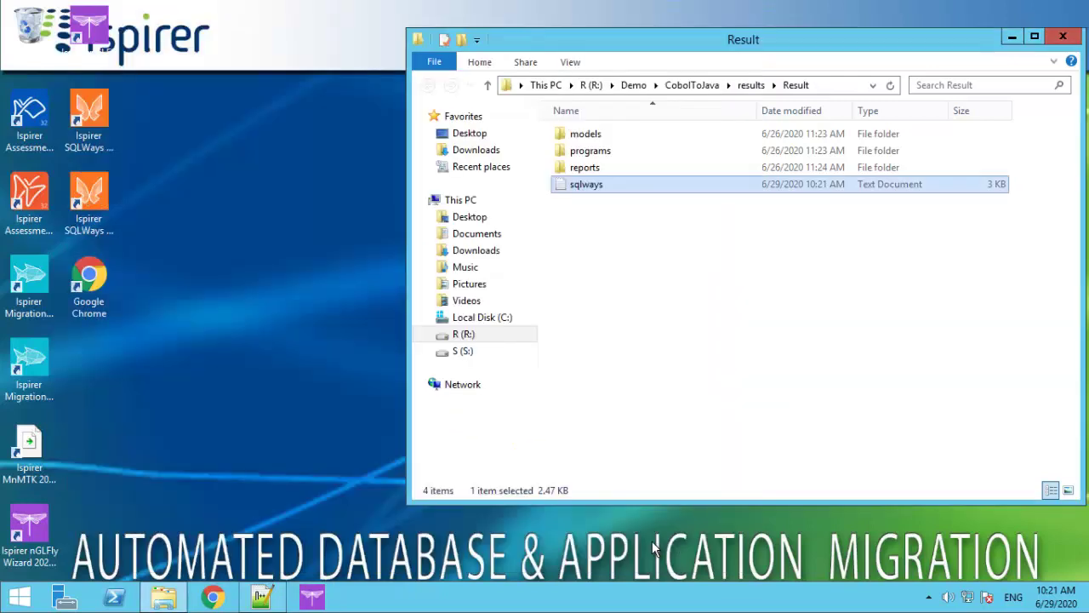
Switch to Notepad++ and examine the COBOL source Programcur.cbl, from its data declarations through the C1 cursor code
left_click(253, 600)
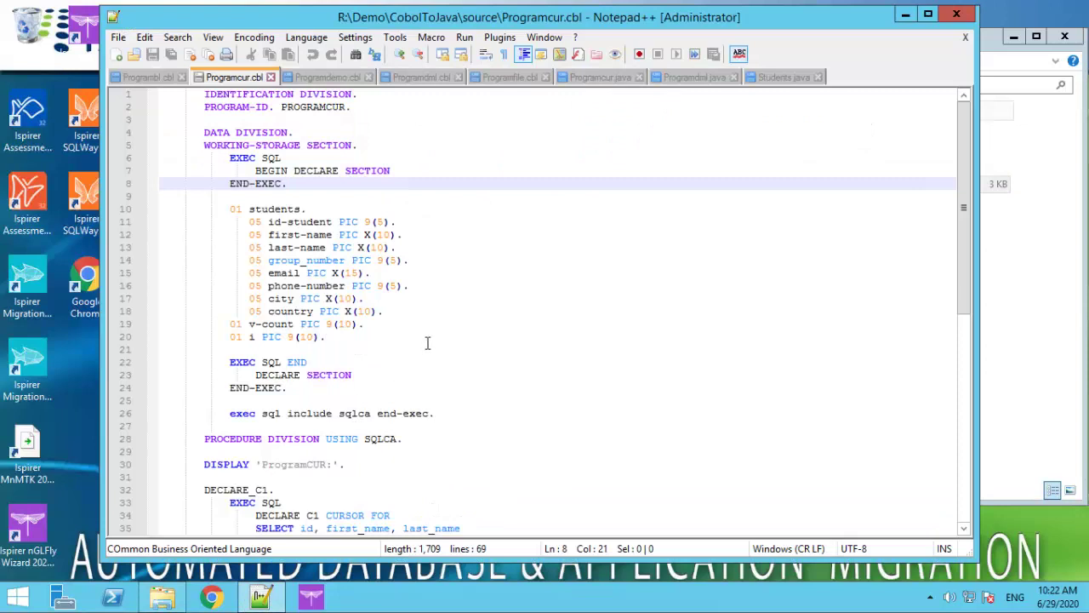
scroll(427, 342, "down", 1)
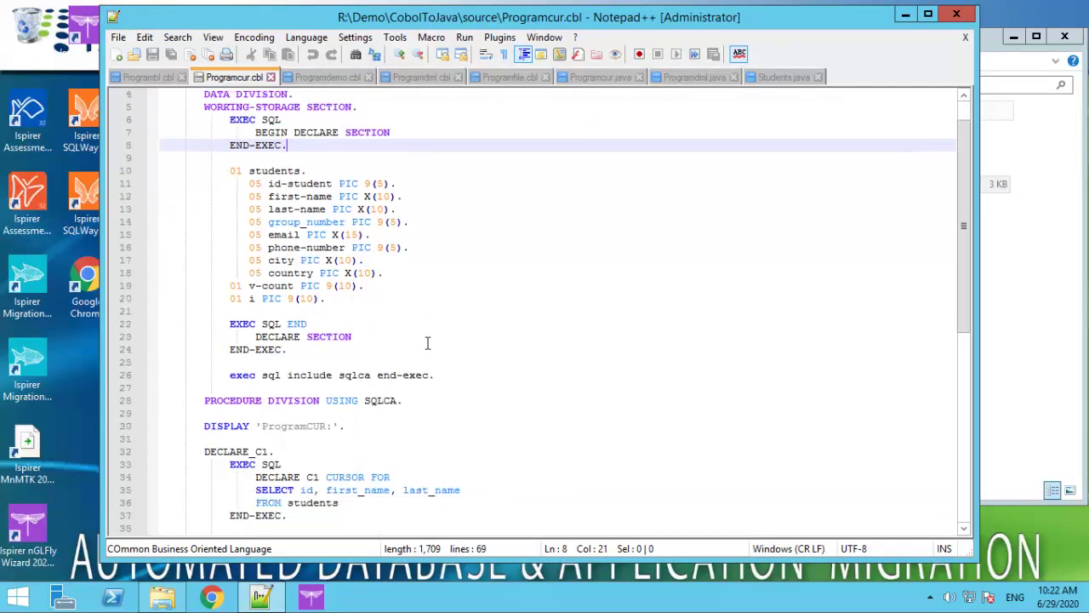
scroll(427, 342, "down", 7)
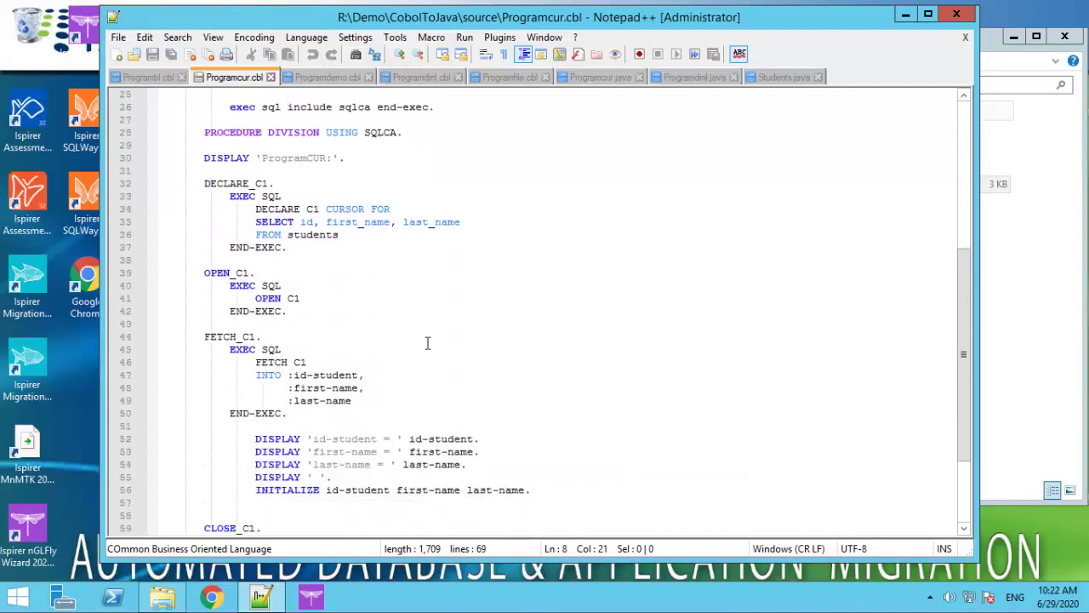
scroll(427, 343, "down", 2)
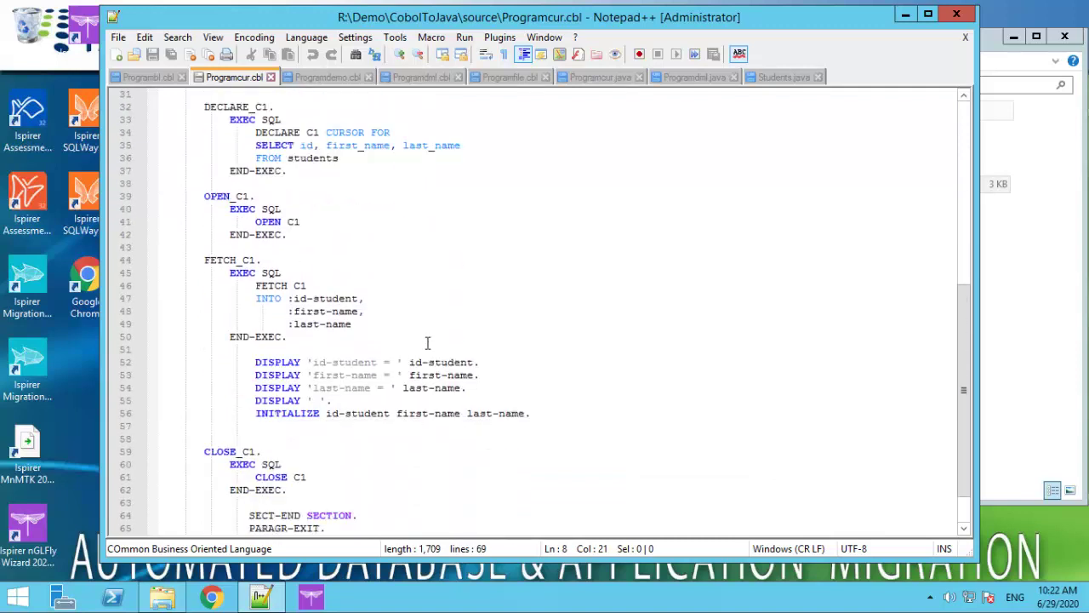
scroll(427, 342, "down", 1)
scroll(427, 342, "down", 1)
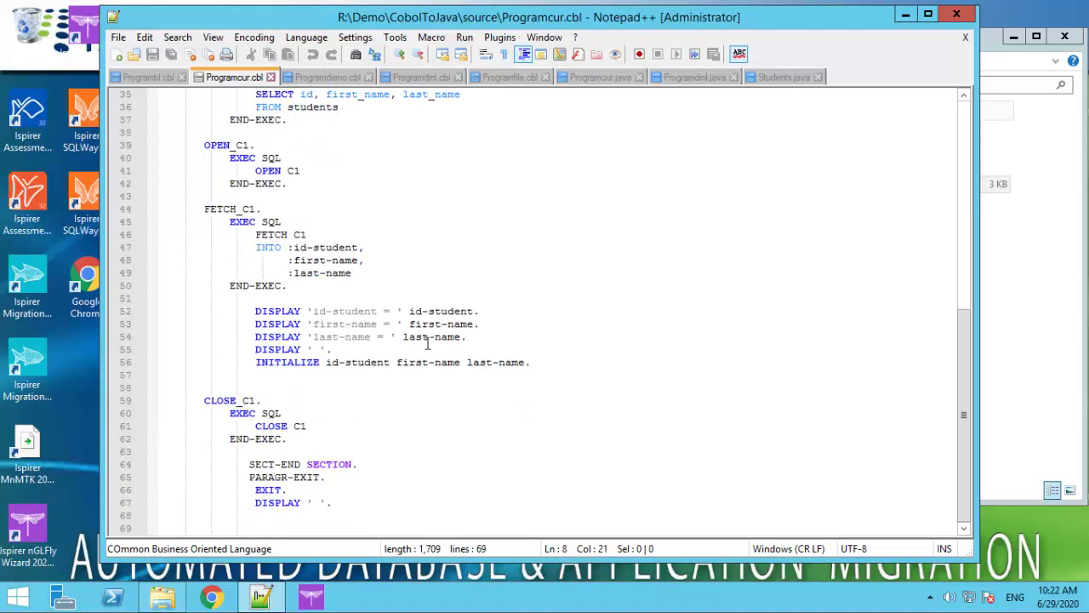
Show the COBOL source Programdml.cbl and examine its embedded SQL delete, insert and update statements
left_click(425, 79)
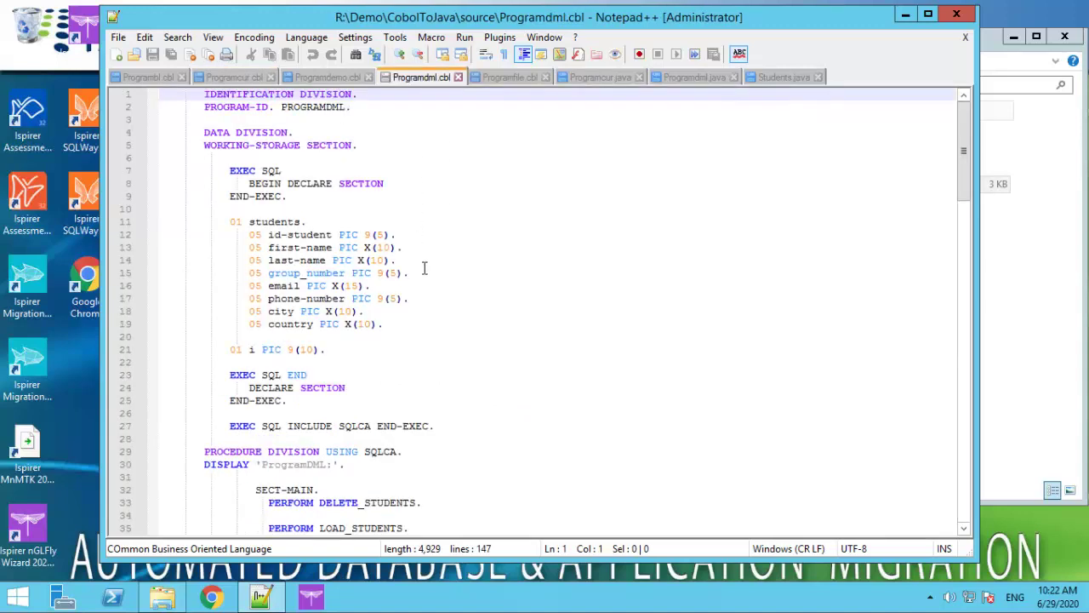
scroll(423, 268, "down", 1)
scroll(424, 268, "down", 5)
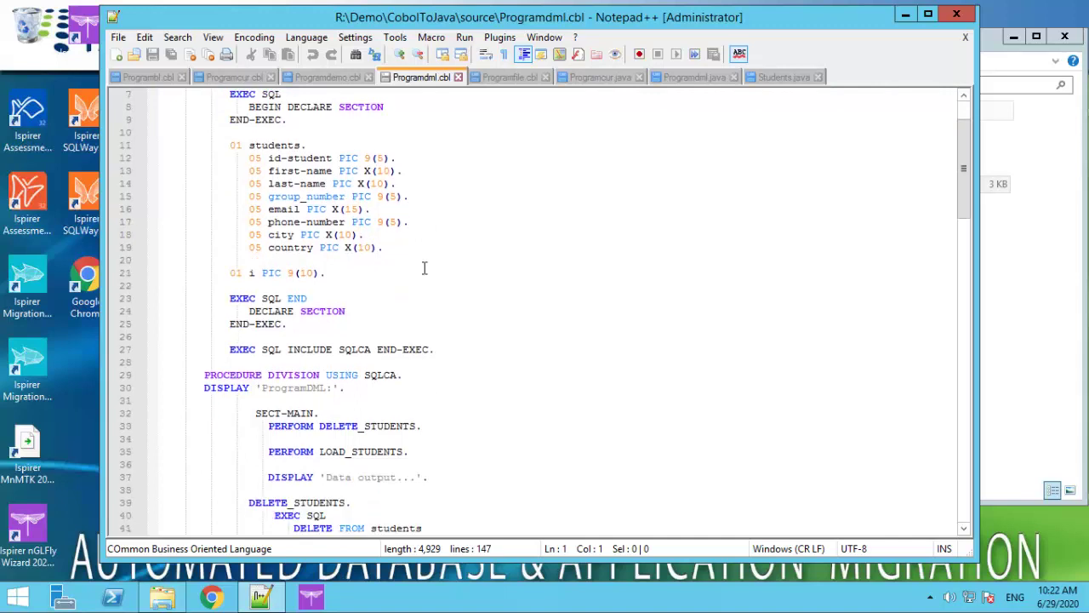
scroll(424, 268, "down", 1)
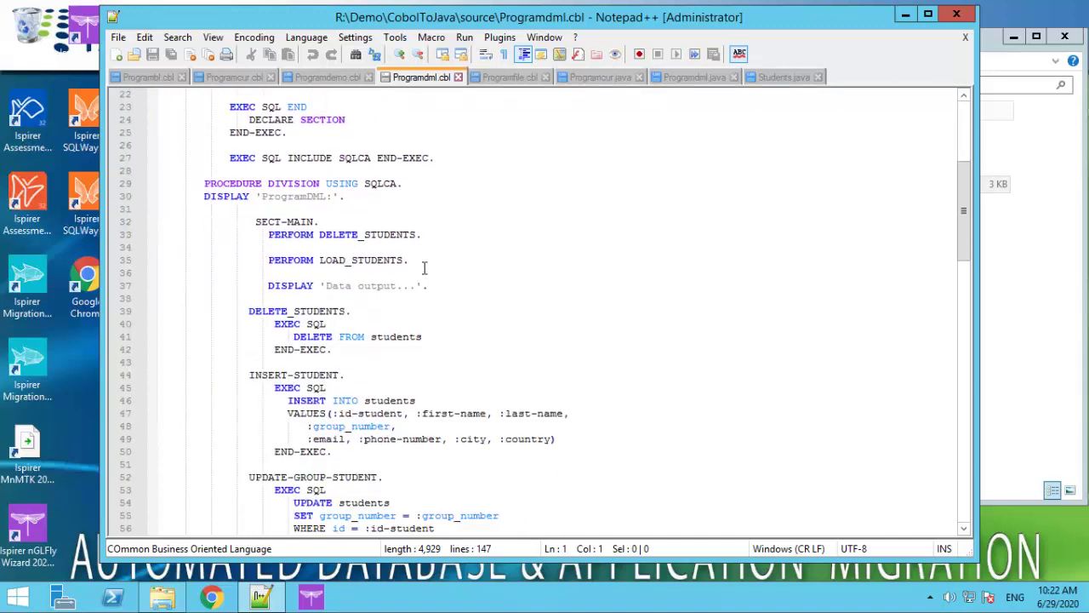
scroll(424, 268, "down", 1)
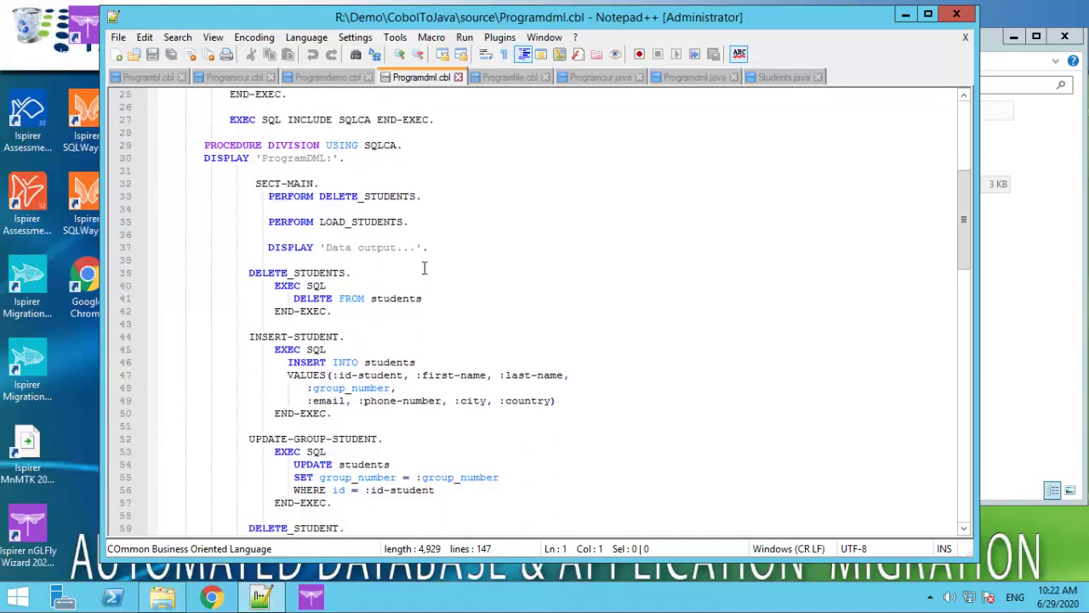
scroll(424, 268, "down", 1)
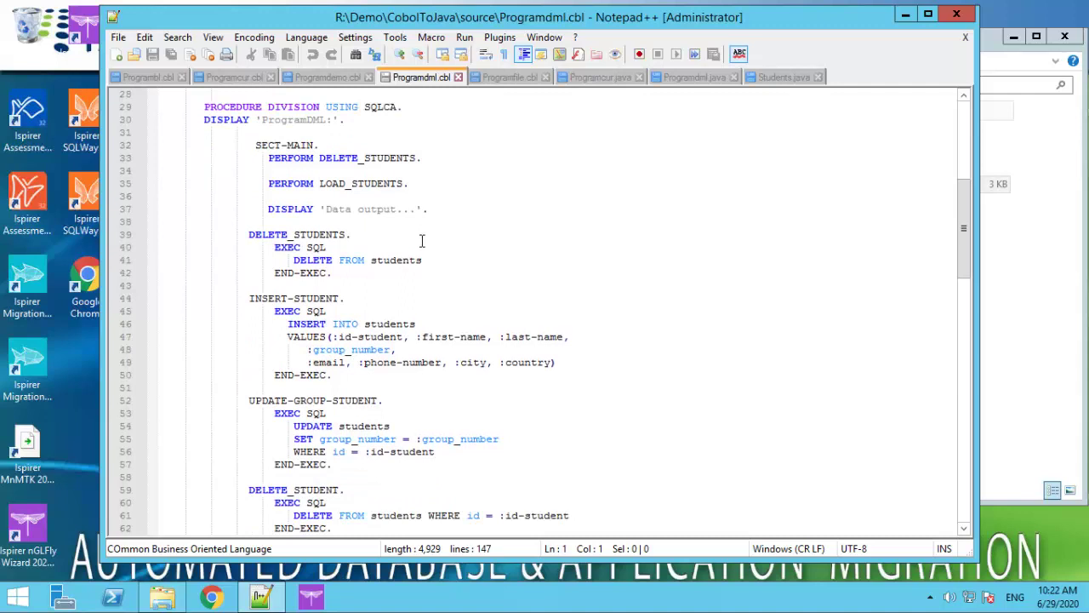
scroll(421, 241, "down", 1)
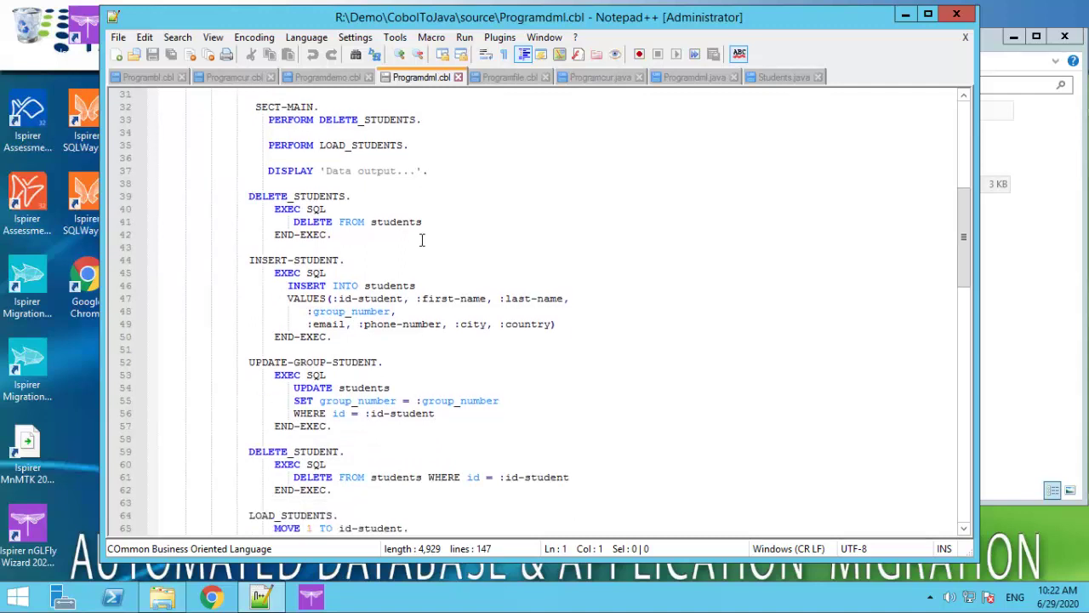
Show the converted Programcur.java and examine its methods for declaring, opening, fetching and closing cursor C1
left_click(613, 78)
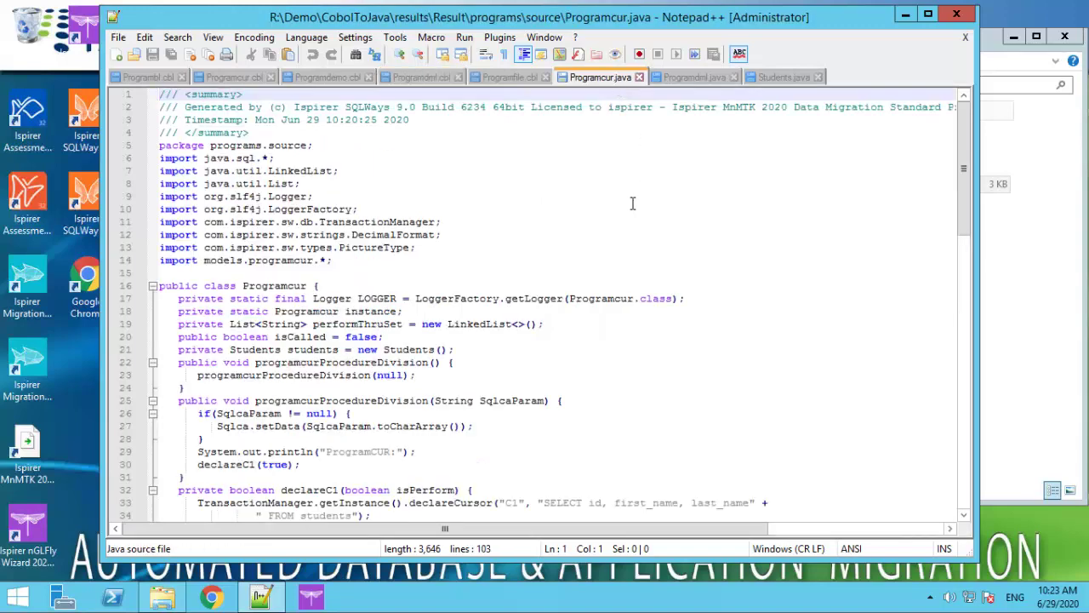
scroll(632, 203, "down", 1)
scroll(632, 203, "down", 2)
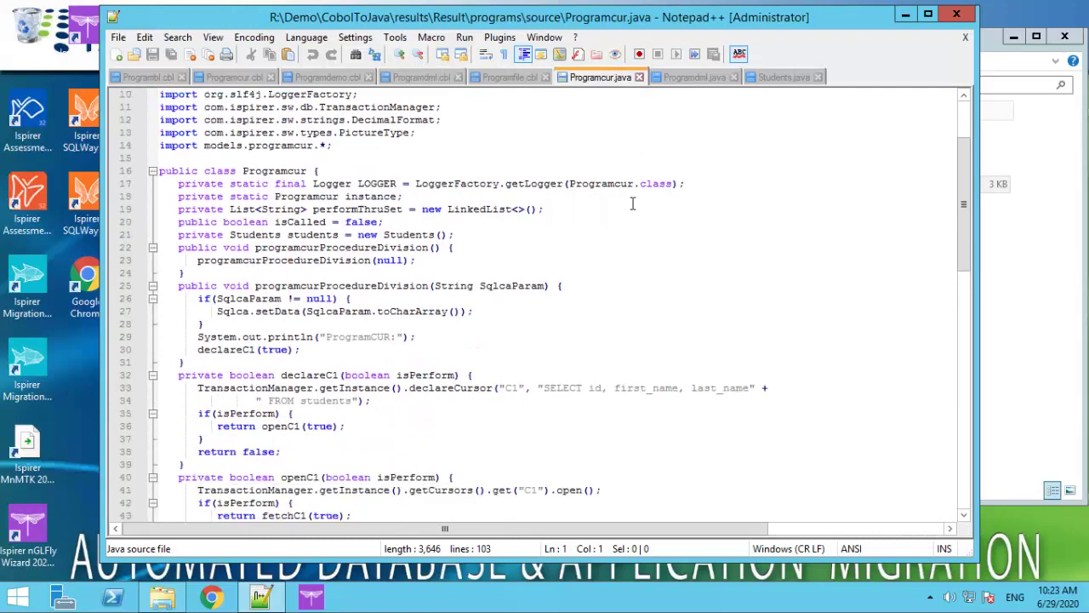
scroll(632, 202, "down", 6)
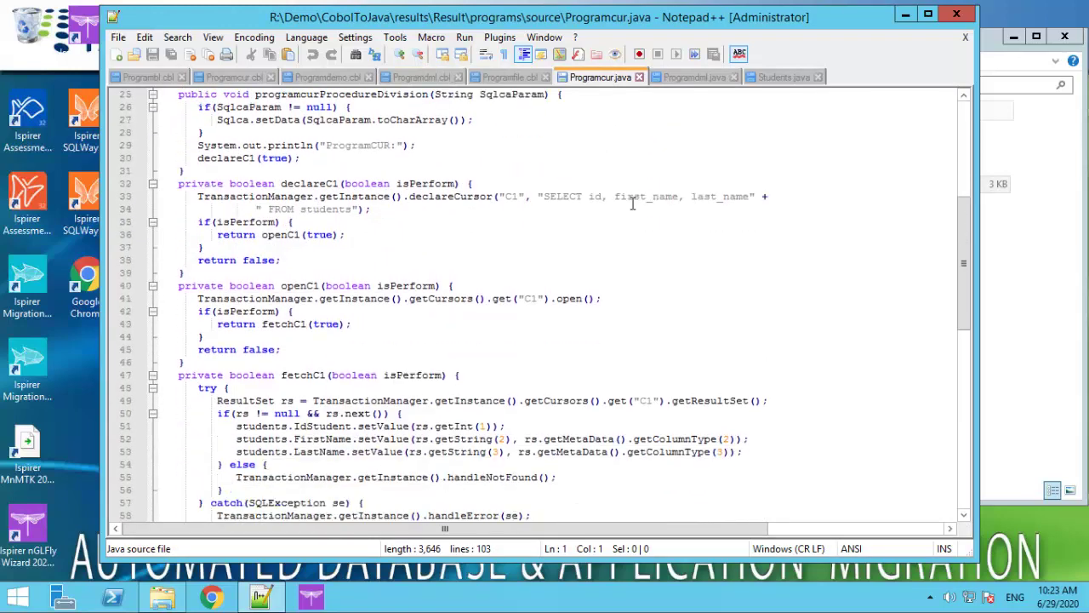
scroll(632, 202, "down", 6)
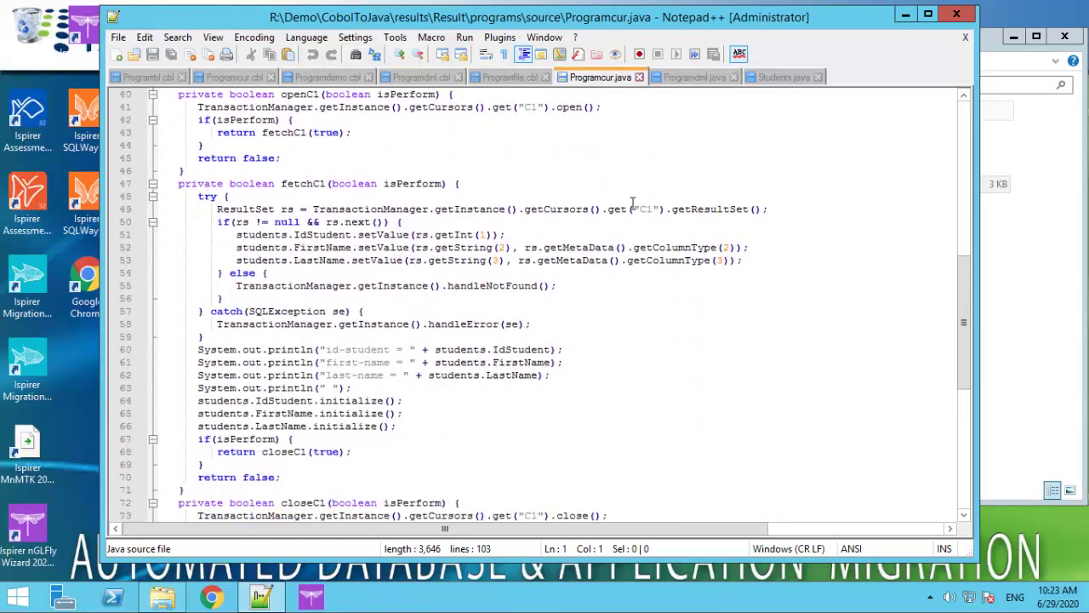
scroll(633, 203, "down", 3)
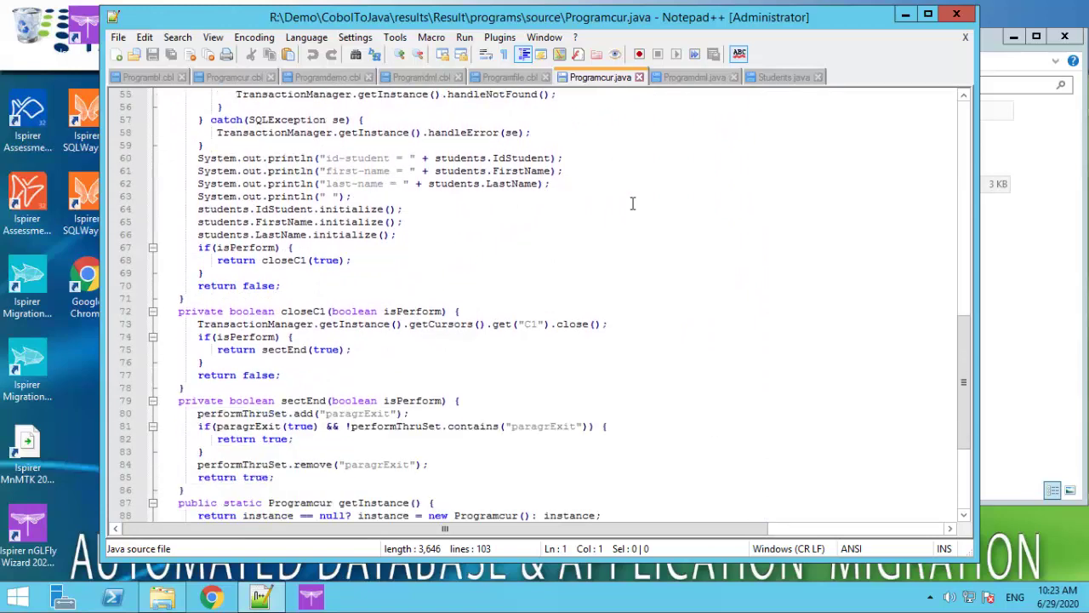
Show the generated model class Students.java and examine its field definitions and its data, size, initialize and file methods
left_click(761, 80)
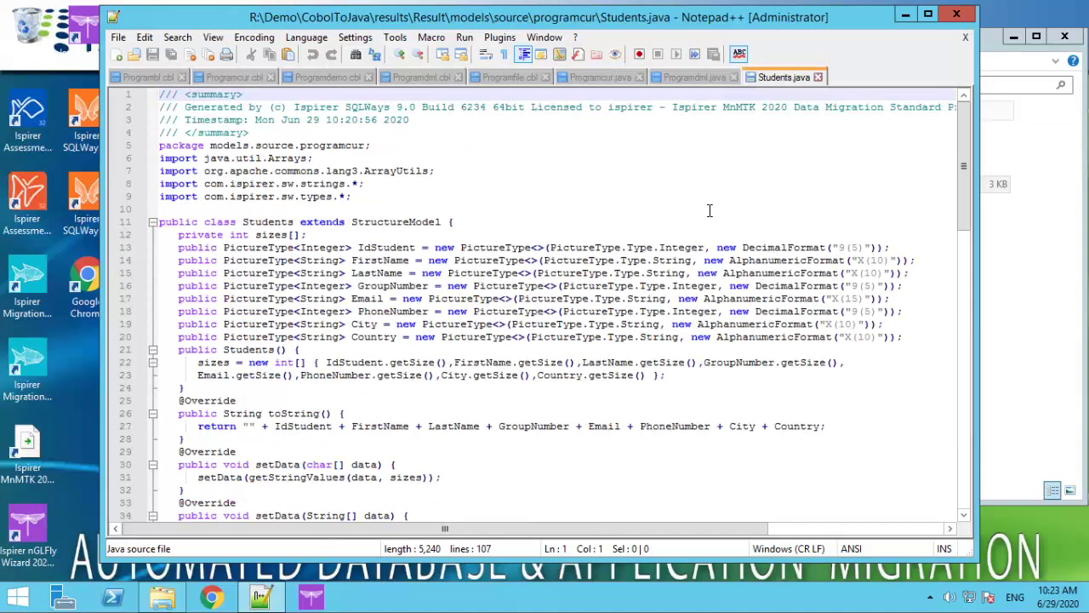
scroll(708, 211, "down", 3)
scroll(708, 210, "down", 3)
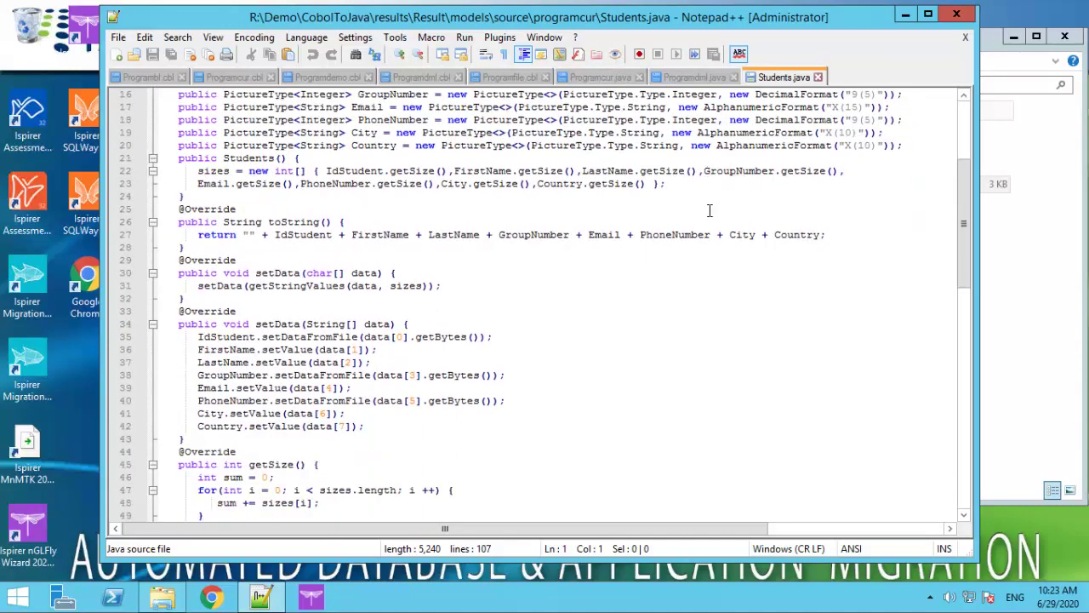
scroll(708, 210, "down", 1)
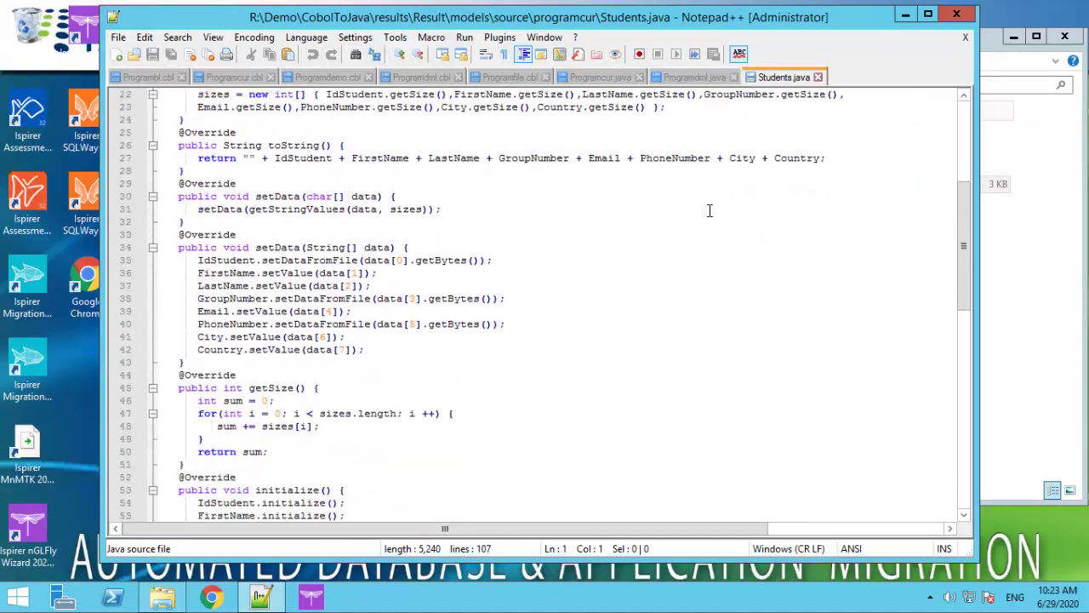
scroll(709, 210, "down", 3)
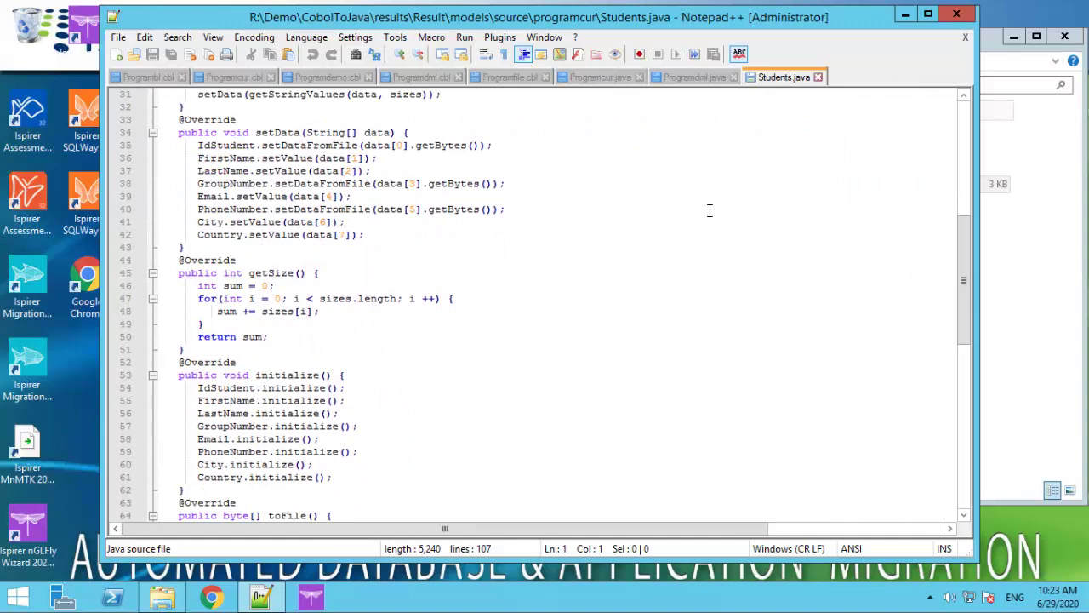
scroll(709, 211, "down", 2)
scroll(708, 210, "down", 3)
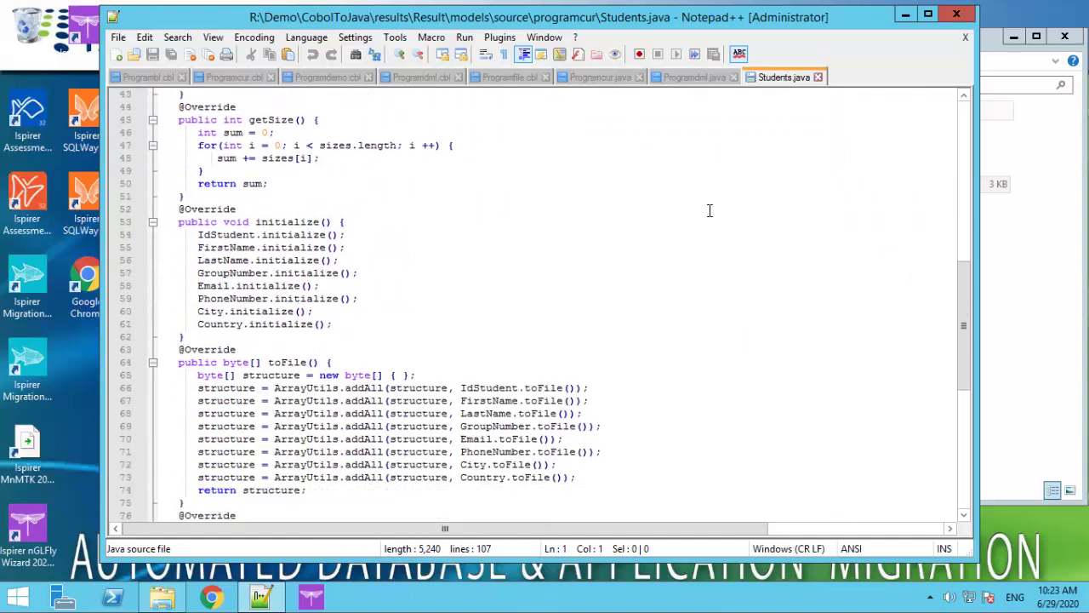
scroll(708, 210, "down", 2)
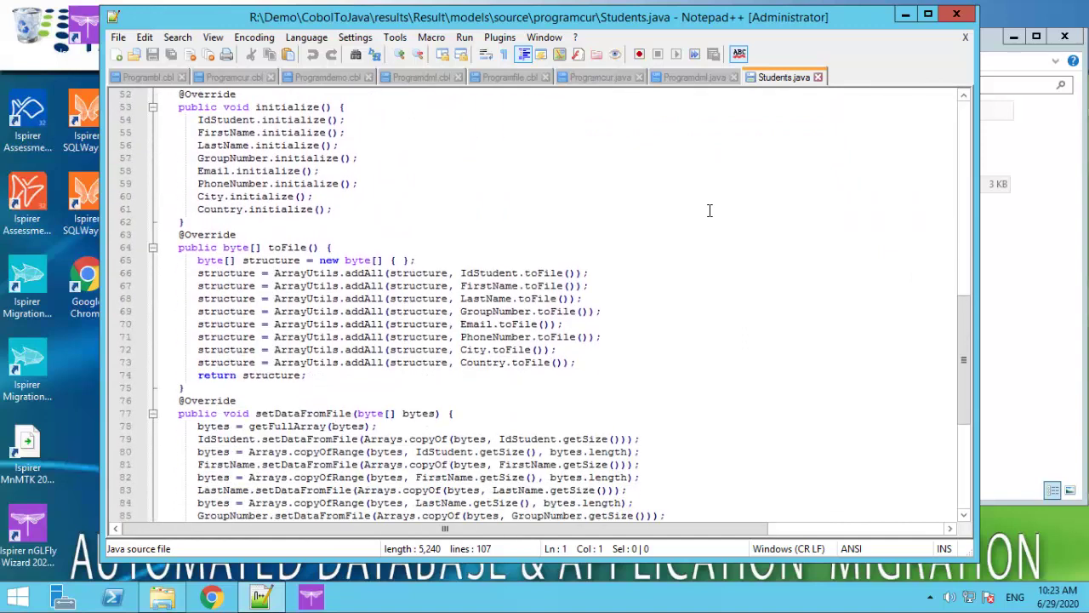
scroll(709, 210, "down", 1)
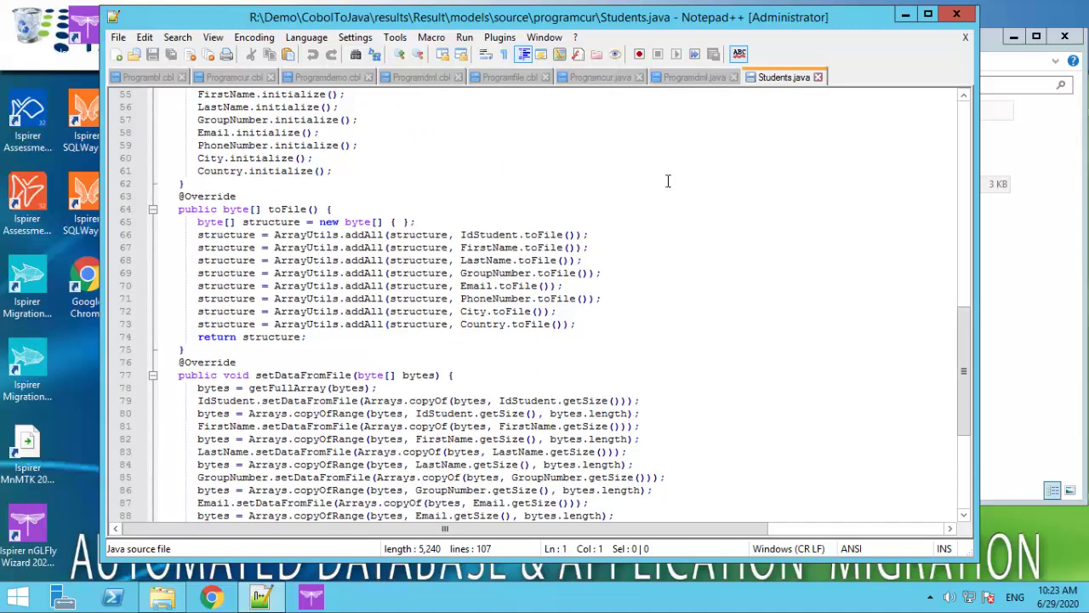
Show the converted Programdml.java and examine its methods for deleting, inserting and updating students and the student records set in loadStudents
left_click(666, 77)
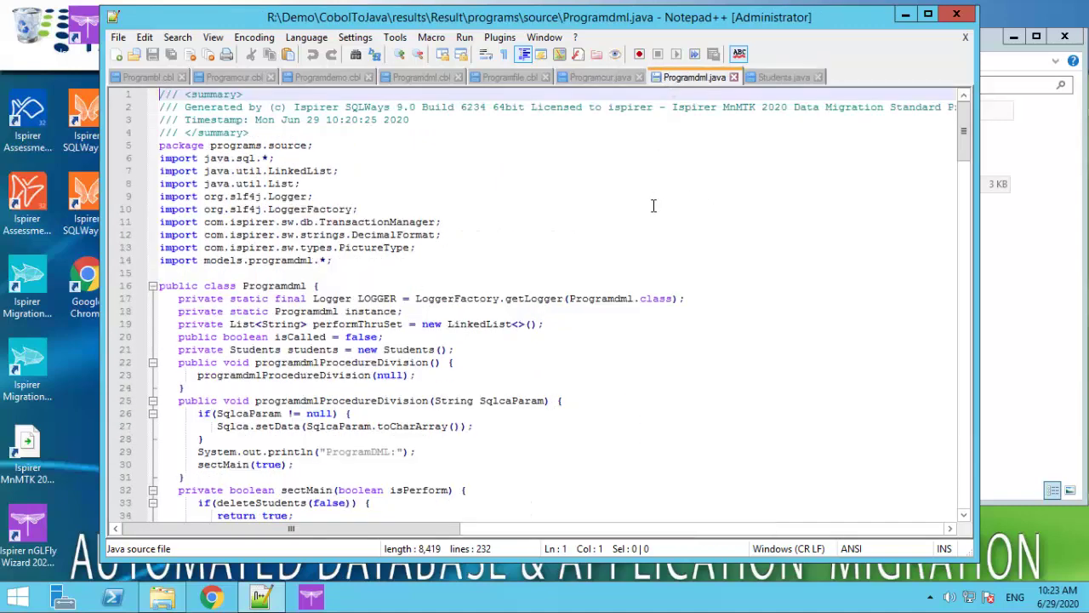
scroll(651, 241, "down", 4)
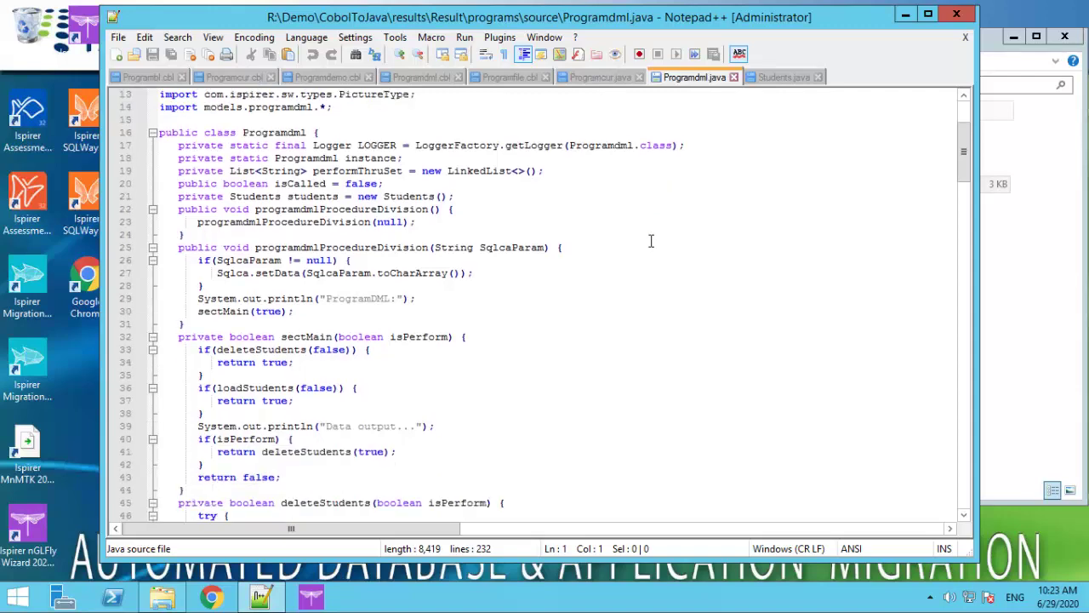
scroll(651, 241, "down", 2)
scroll(651, 240, "down", 4)
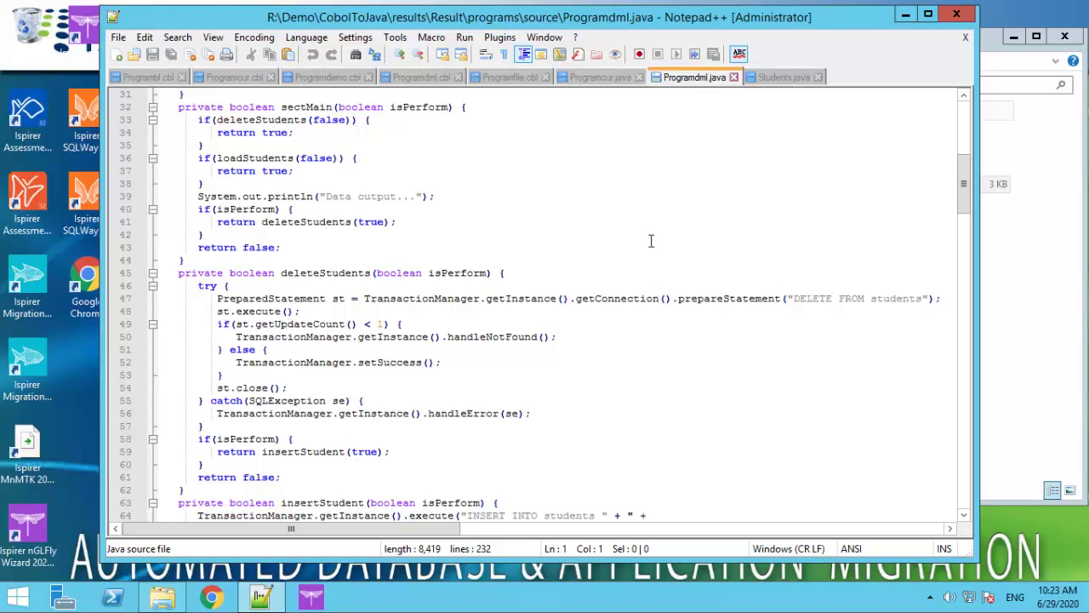
scroll(651, 241, "down", 6)
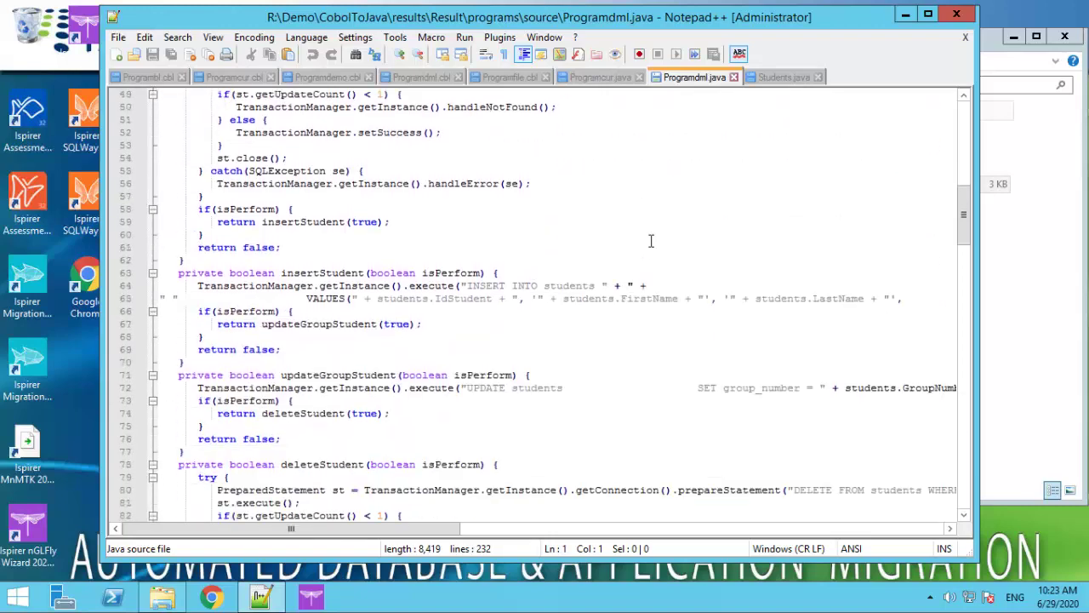
scroll(651, 240, "down", 3)
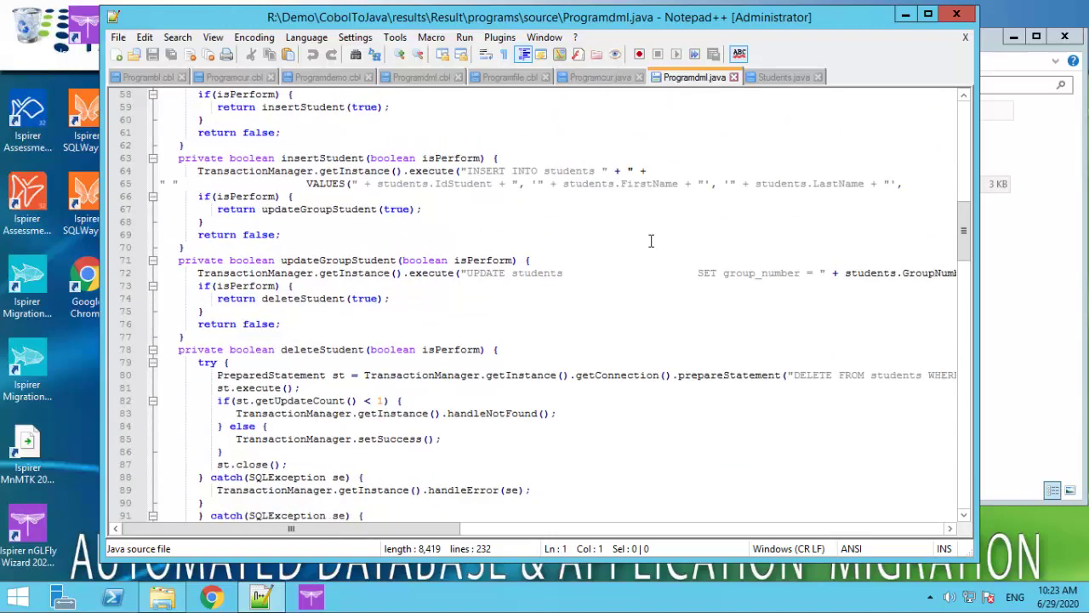
scroll(651, 241, "down", 3)
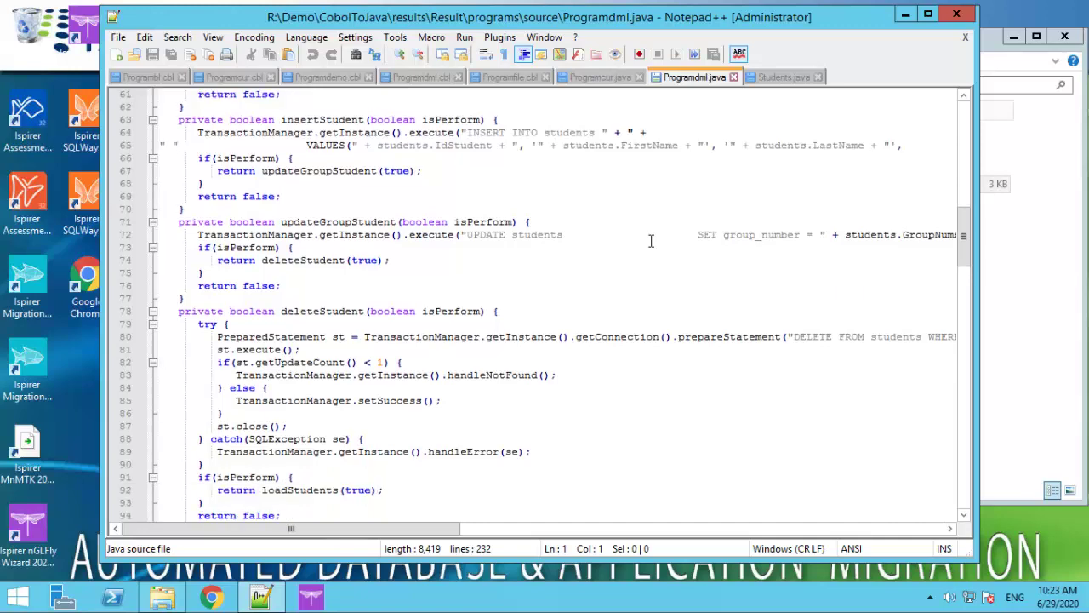
scroll(651, 241, "down", 3)
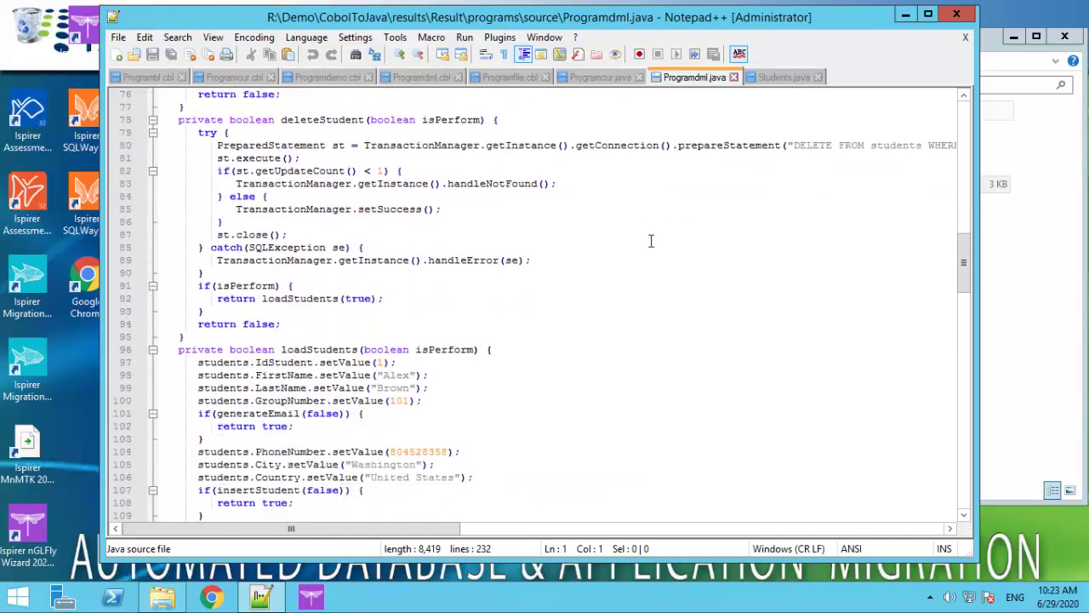
scroll(650, 240, "down", 2)
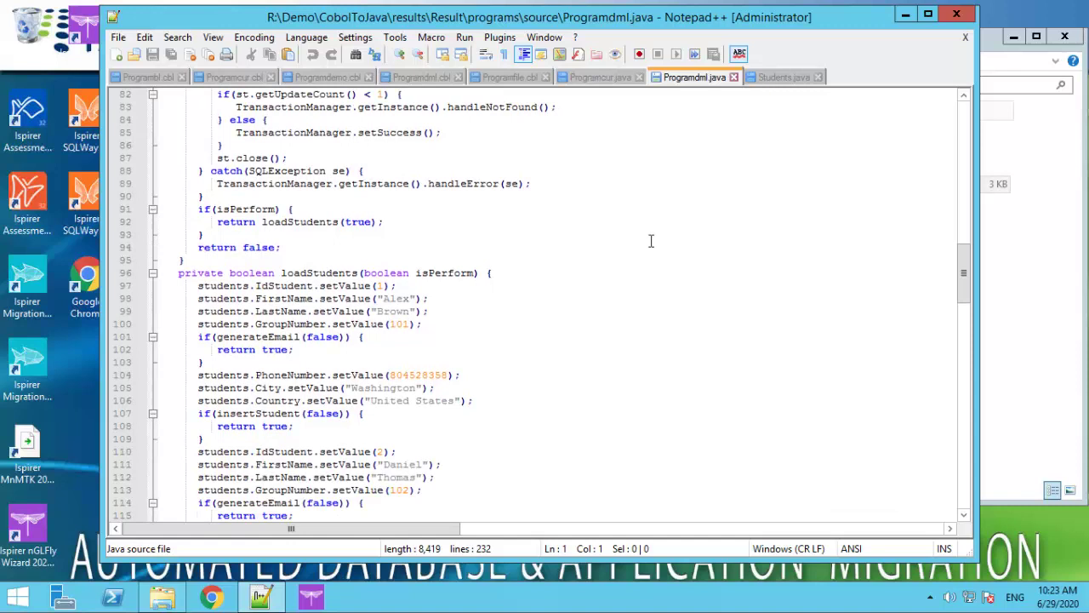
scroll(651, 241, "down", 2)
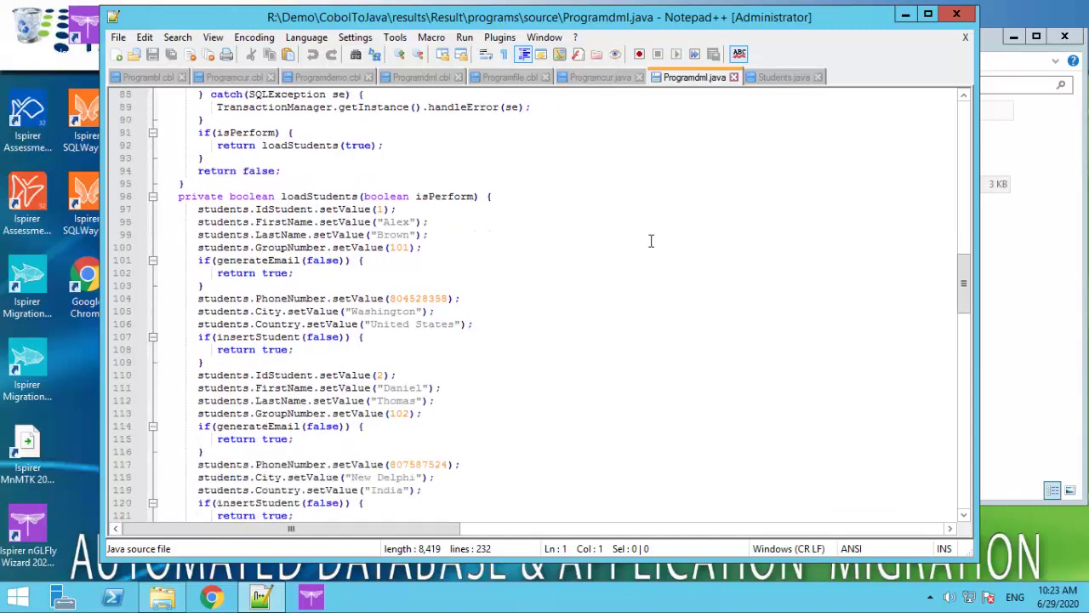
scroll(651, 241, "down", 1)
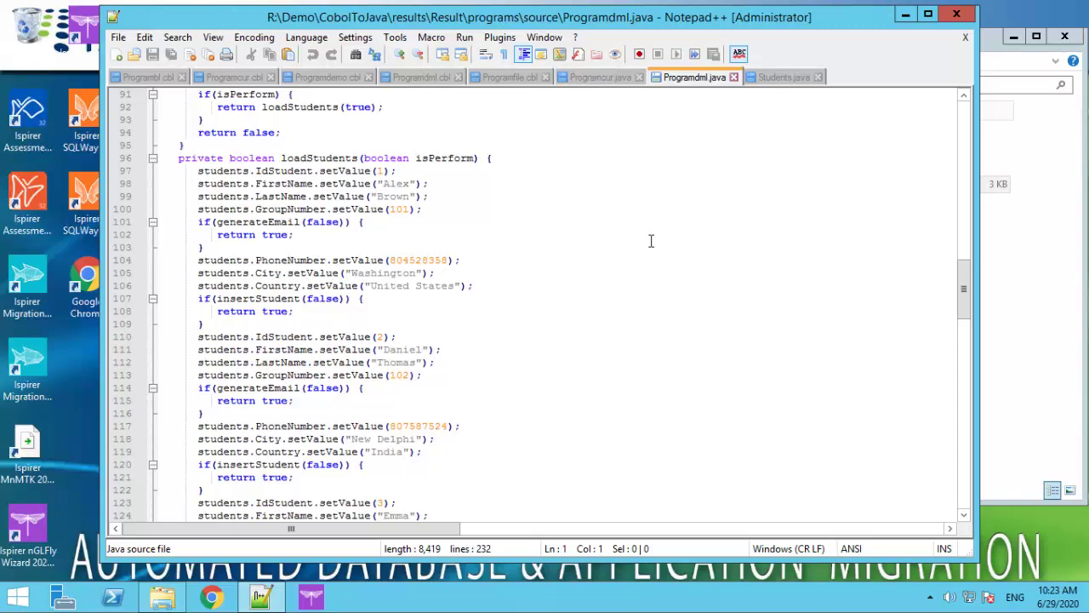
scroll(651, 241, "down", 3)
scroll(651, 241, "down", 3)
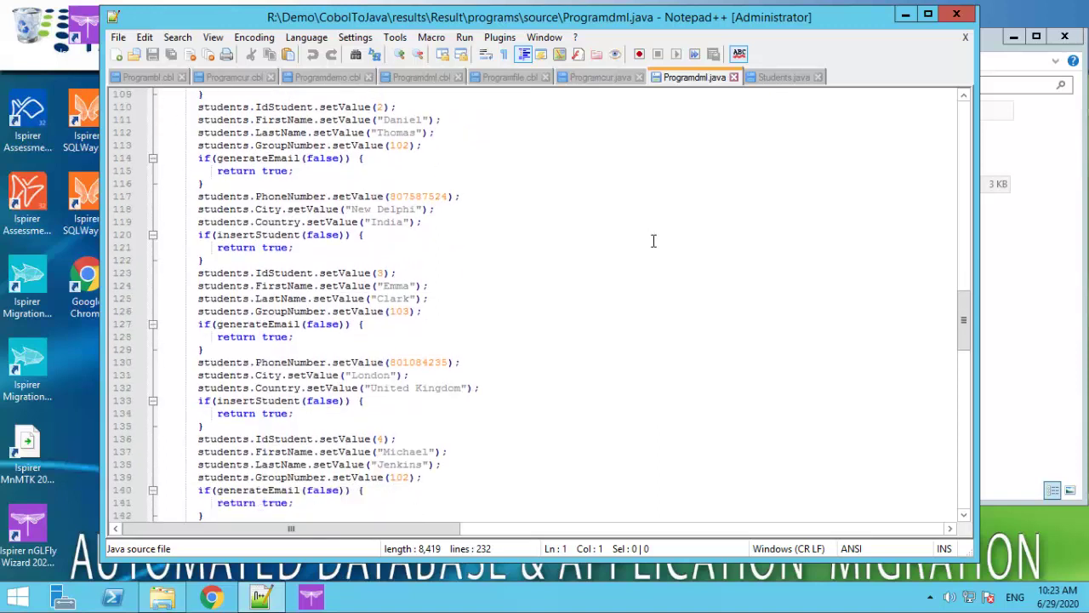